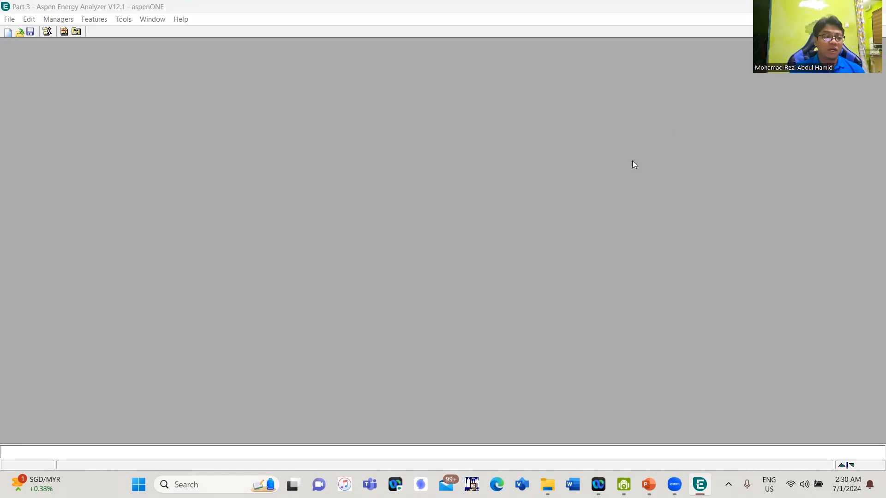
Step: Open the HIP1 project from the heat integration manager and display Scenario 1's data
left_click(48, 22)
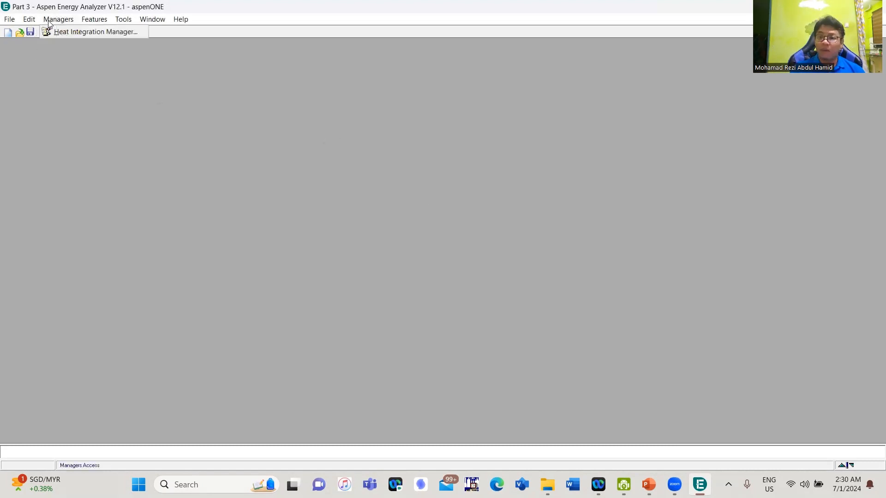
left_click(74, 31)
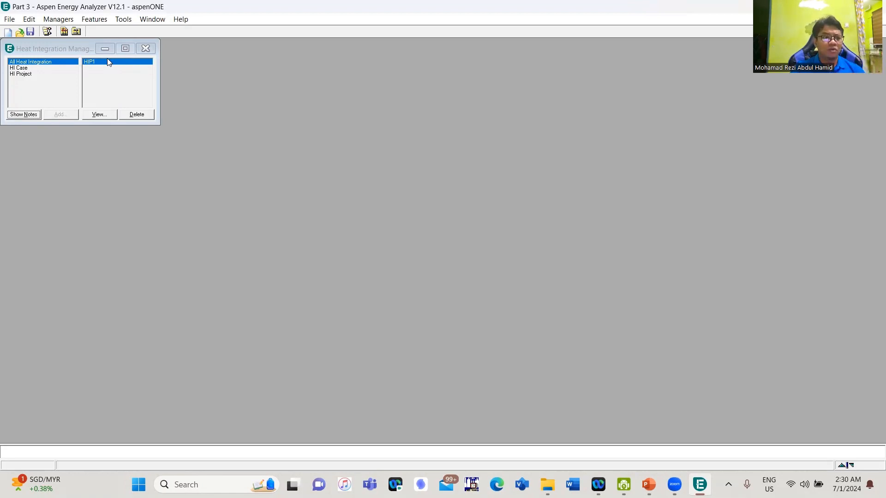
left_click(98, 114)
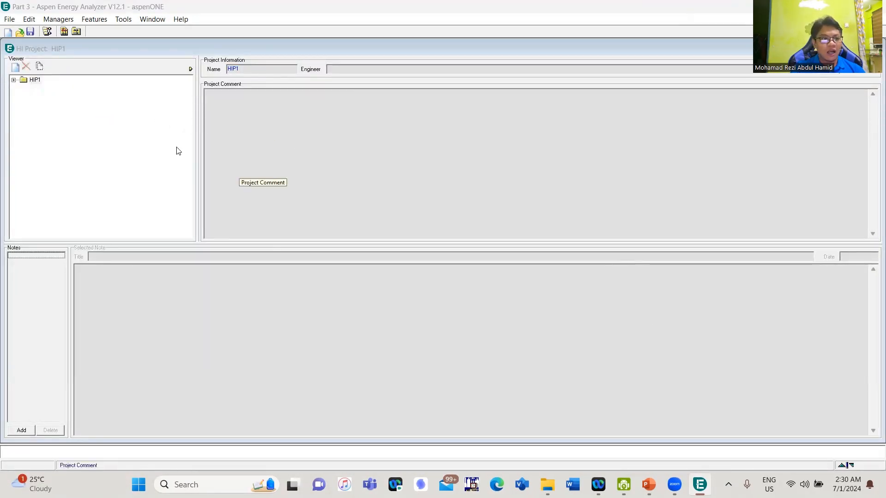
left_click(14, 80)
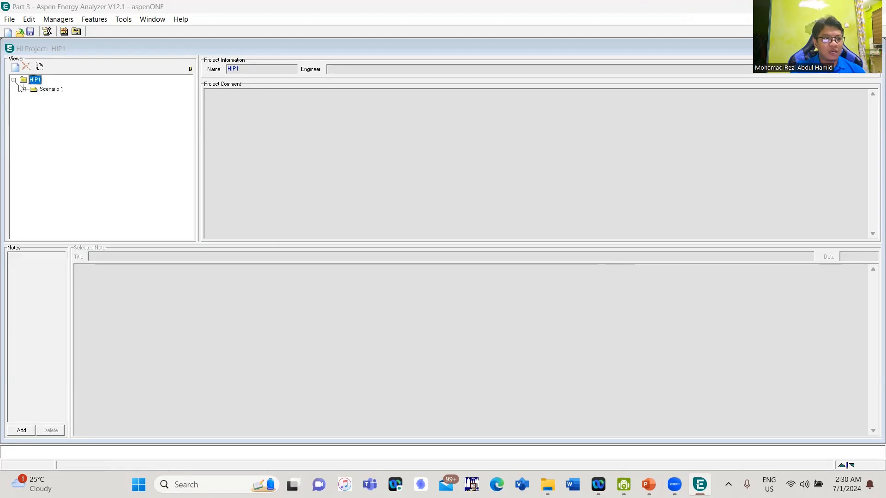
left_click(51, 90)
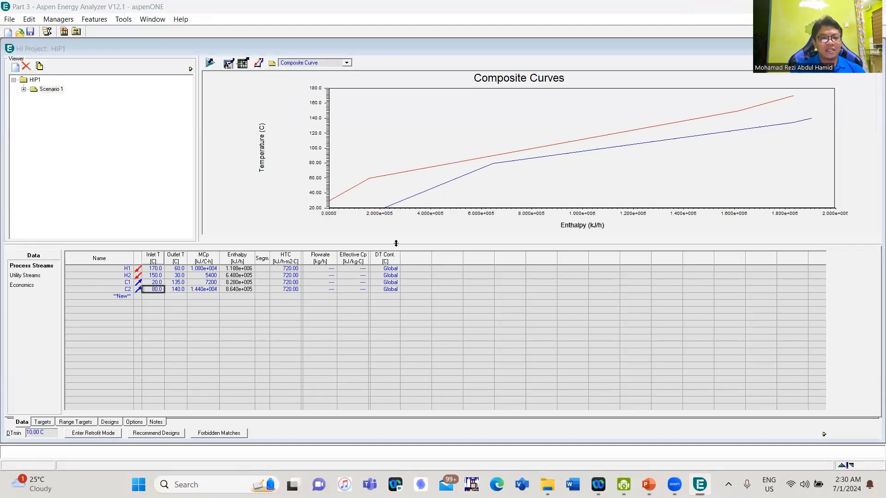
Step: Enlarge the composite curves plot and show the utility streams of Scenario 1
left_click_drag(396, 243, 401, 337)
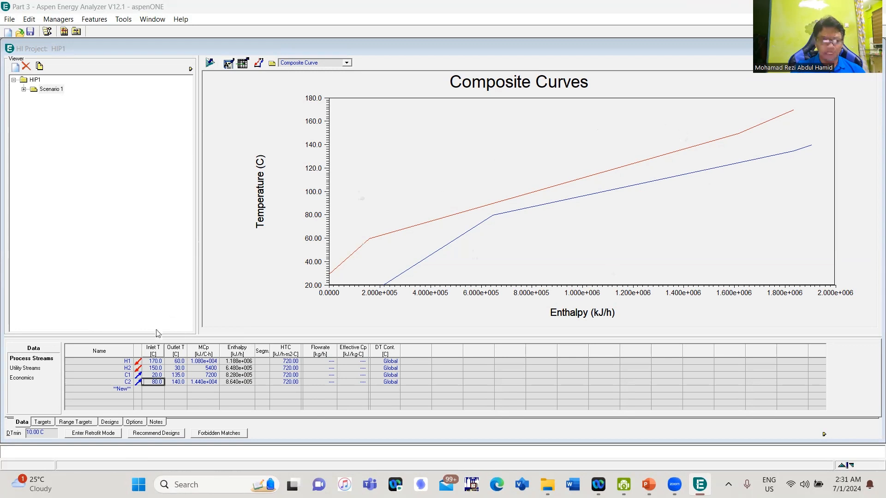
left_click(30, 368)
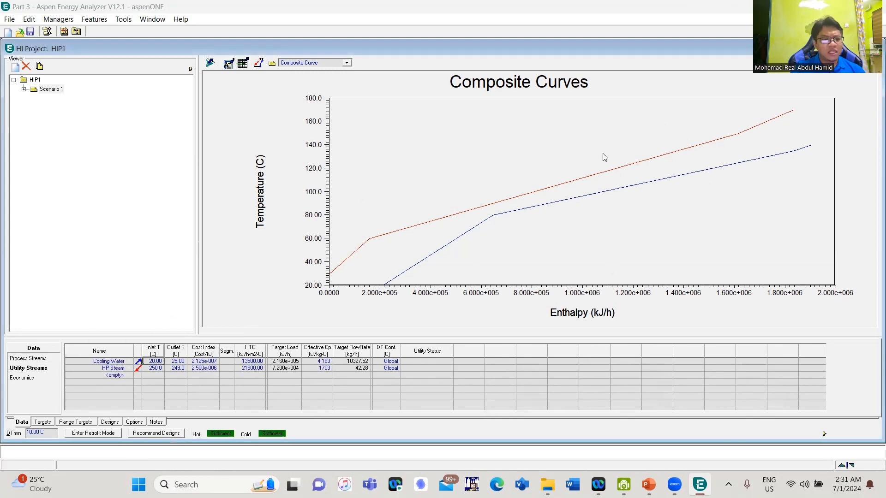
left_click(114, 363)
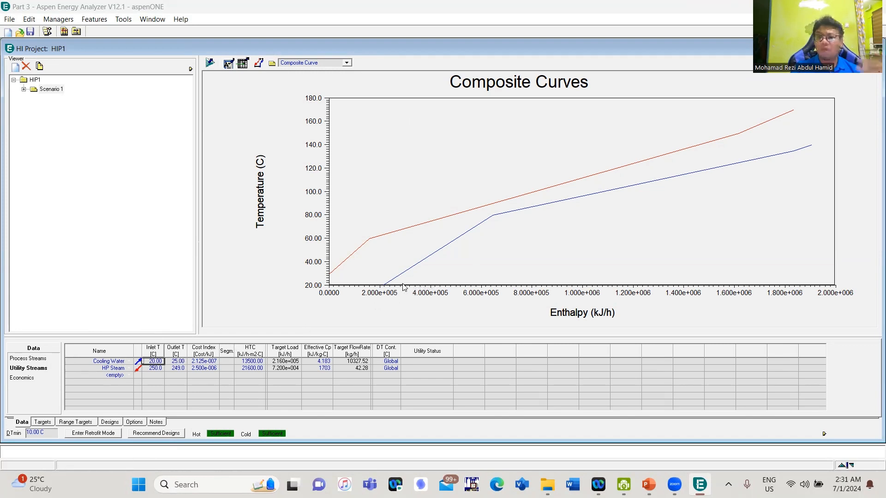
Step: Clone Scenario 1 with its streams, economics and designs as a new scenario named Scenario 2
right_click(54, 91)
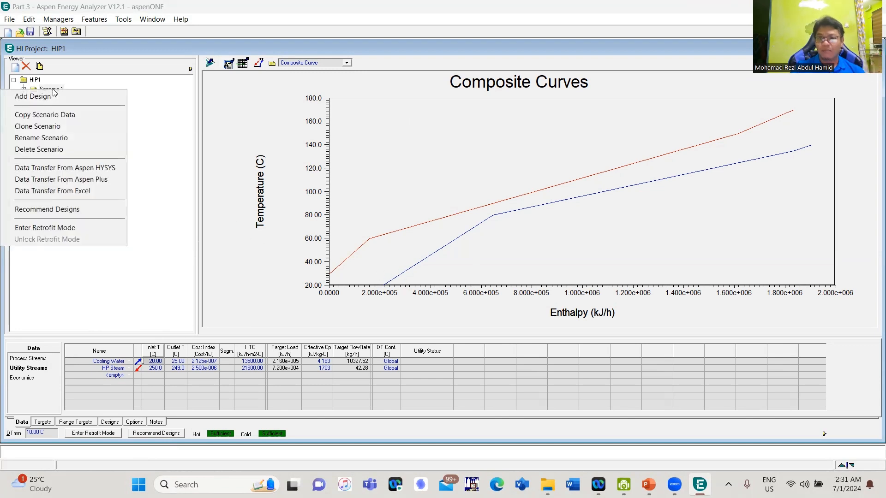
left_click(54, 90)
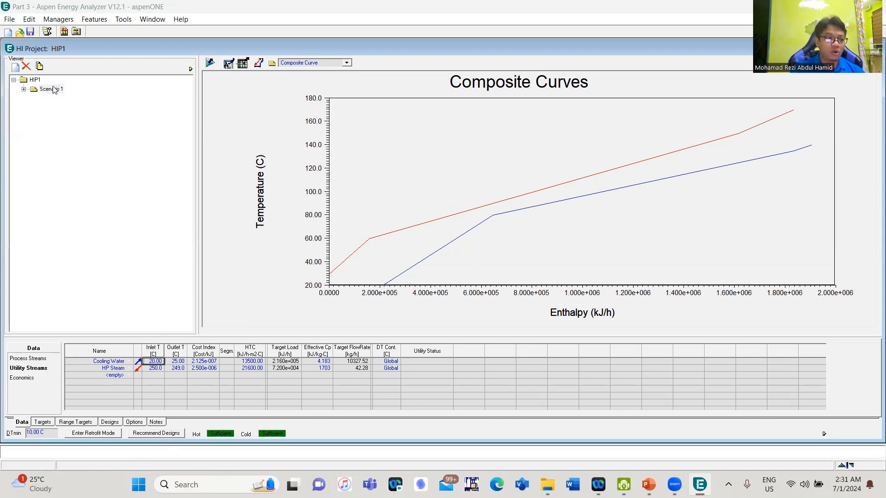
right_click(55, 91)
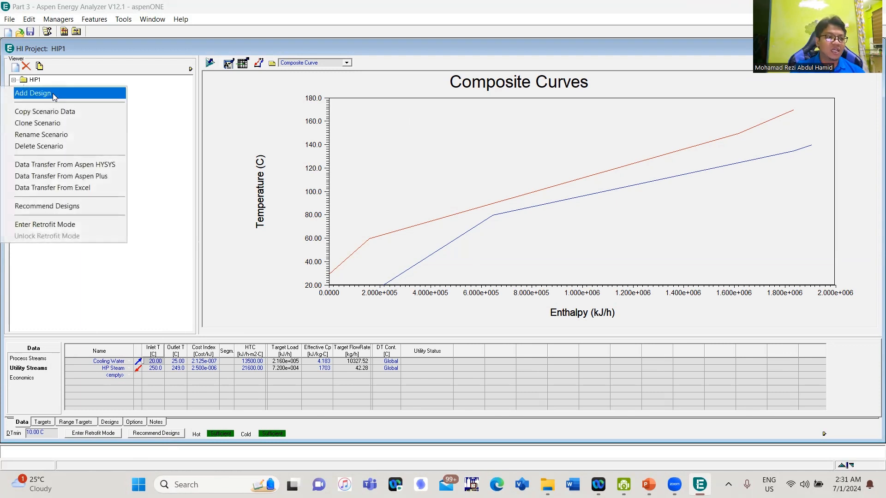
left_click(48, 123)
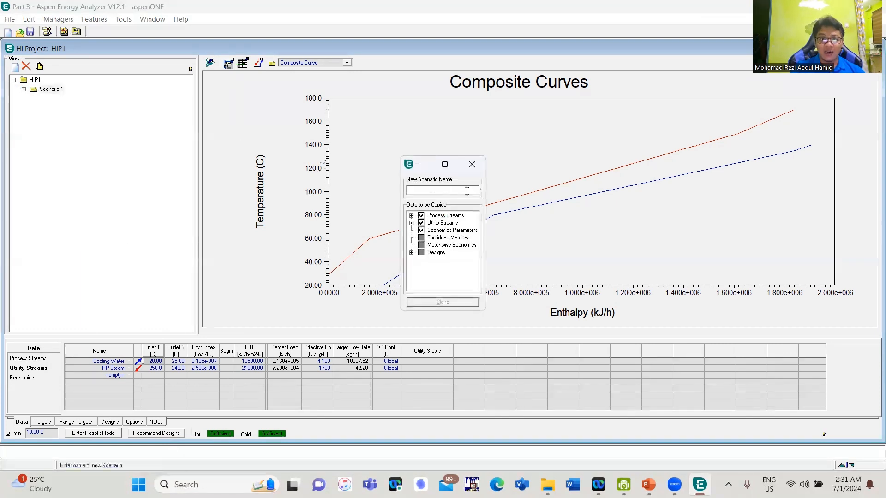
left_click(426, 188)
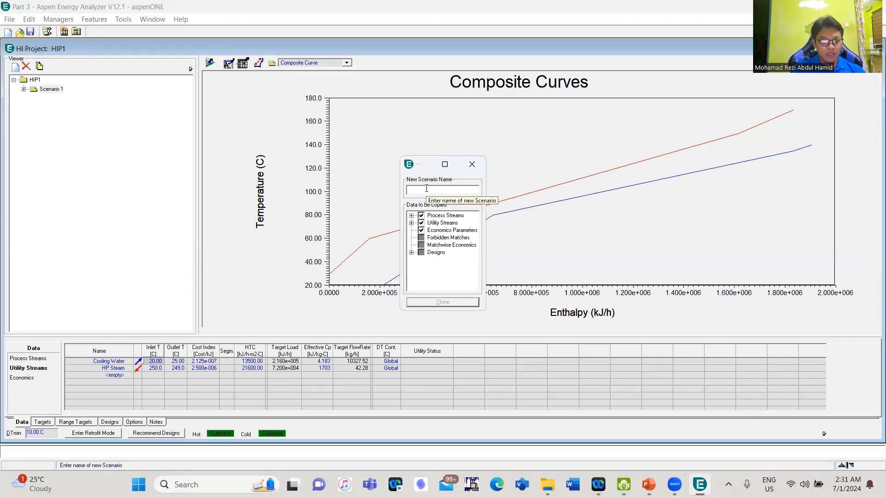
type("Scenario 2")
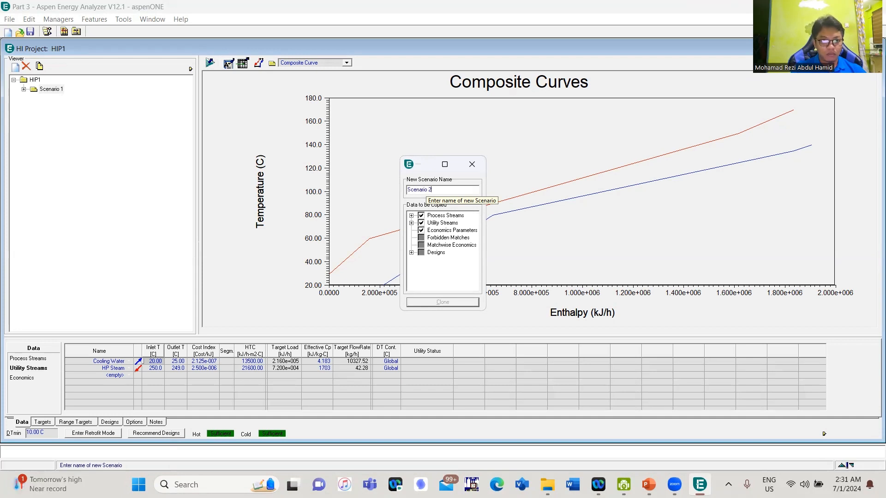
key("Return")
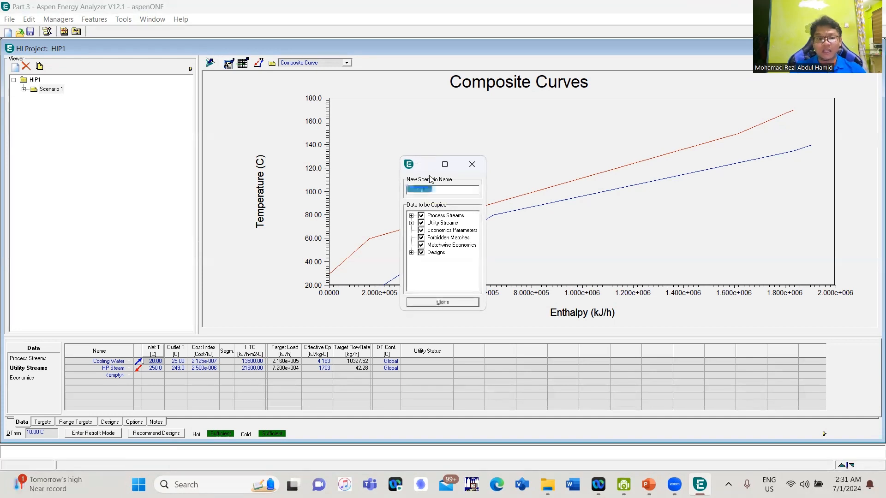
left_click(443, 303)
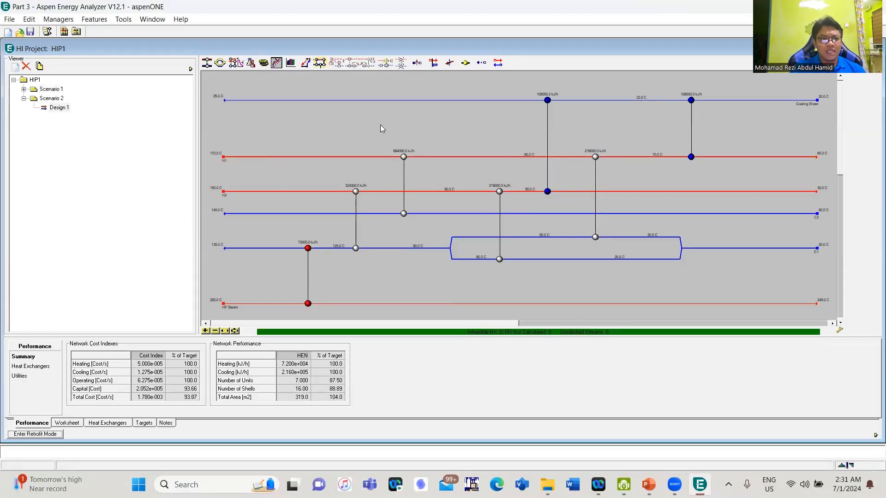
Step: View the heat exchanger network of Scenario 1's Design 1, and display Scenario 2's stream data
left_click(23, 89)
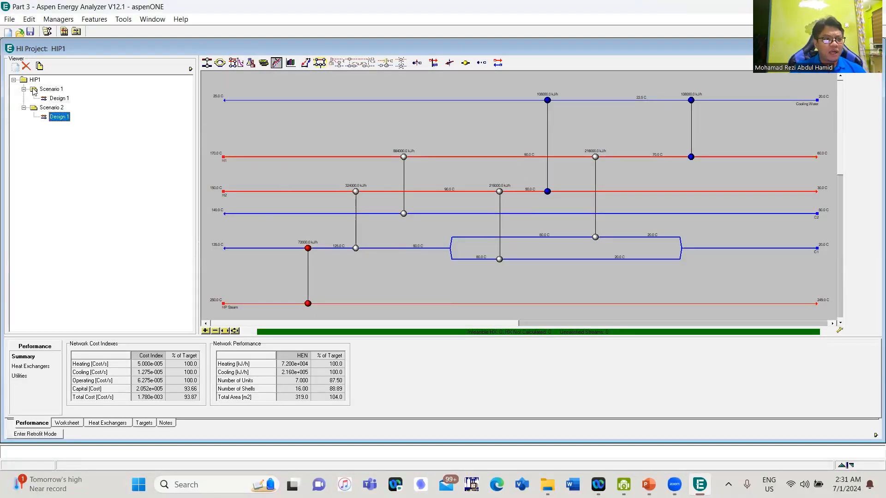
left_click(58, 100)
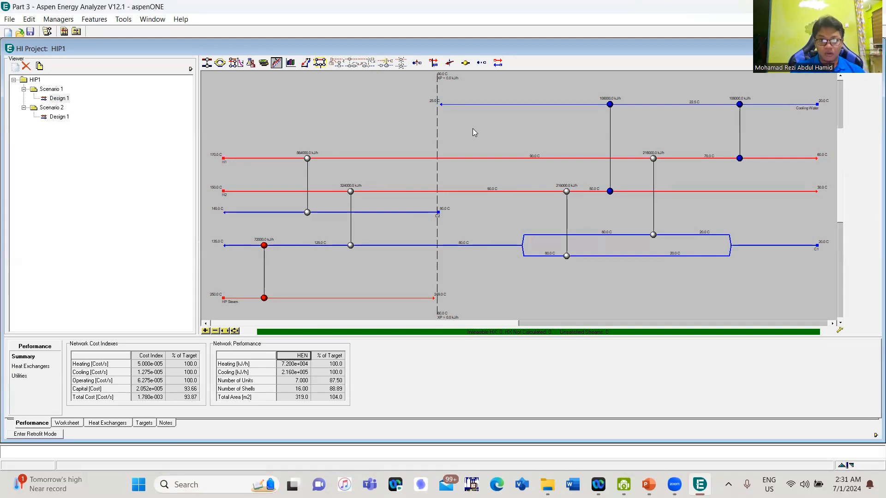
left_click(46, 109)
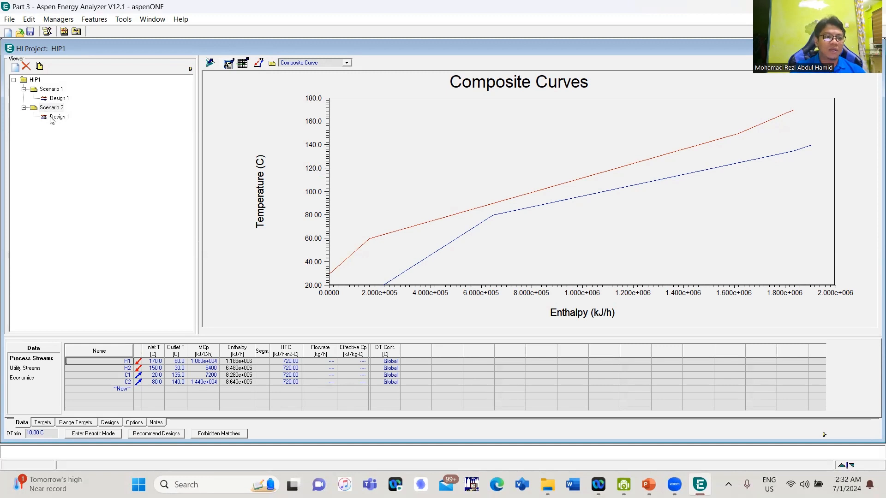
Step: Delete the copied Design 1 from Scenario 2
left_click(58, 116)
right_click(51, 119)
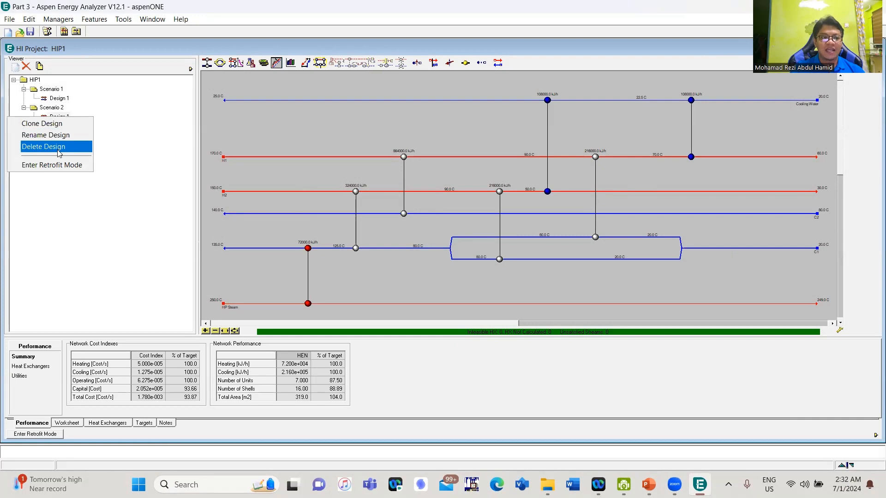
left_click(44, 146)
left_click(454, 284)
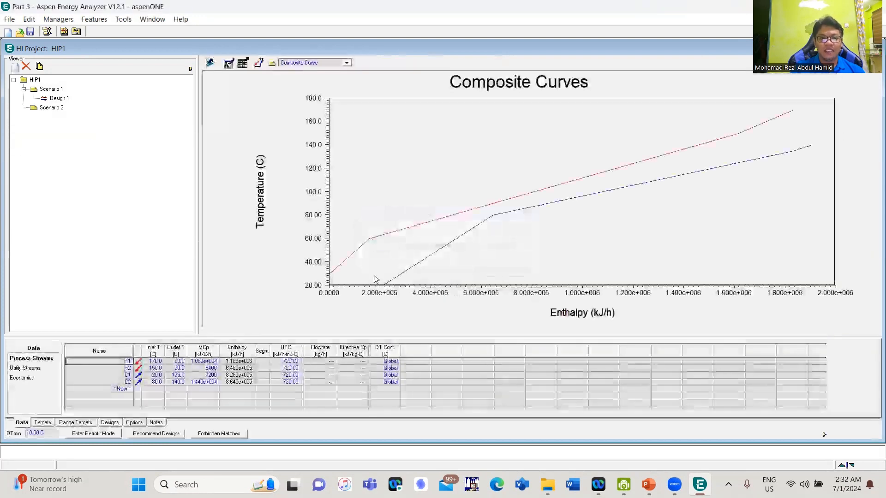
Step: Forbid the match between hot stream H1 and cold stream C1 in Scenario 2
left_click(52, 108)
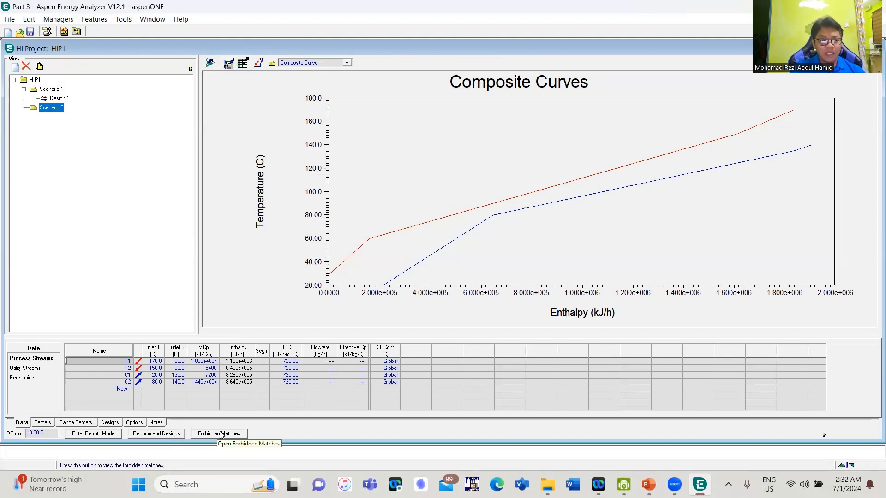
left_click(236, 434)
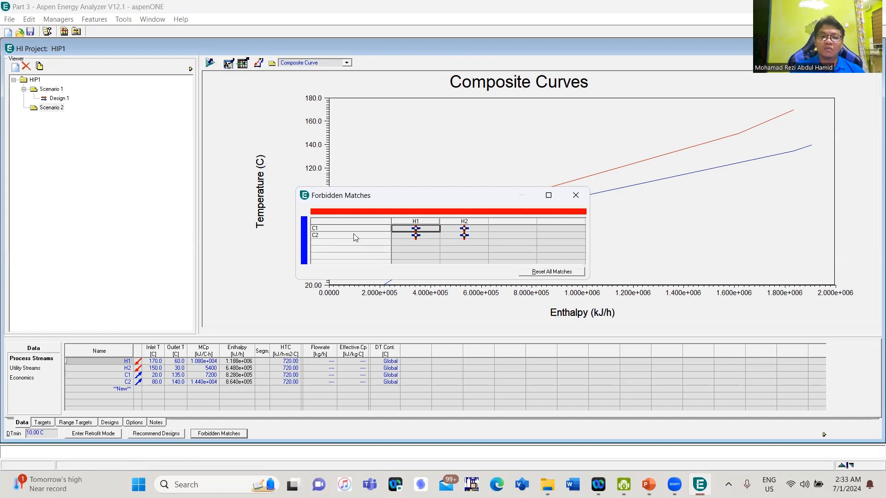
left_click(416, 232)
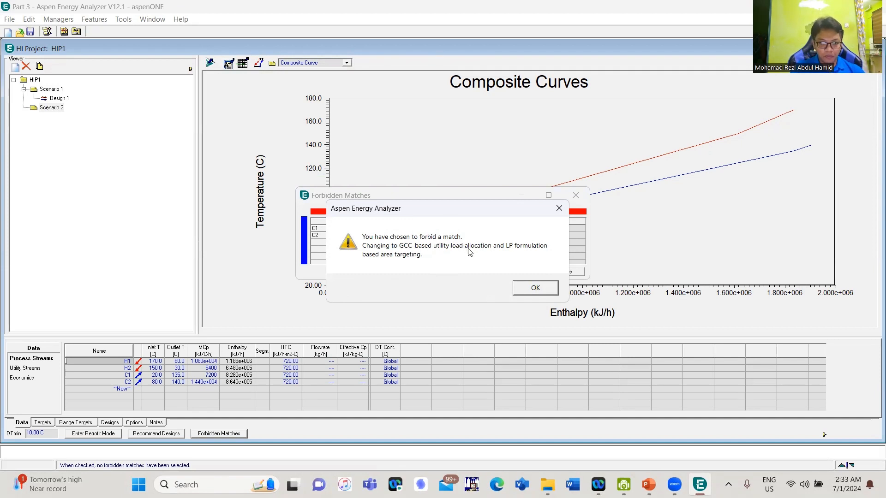
left_click(531, 288)
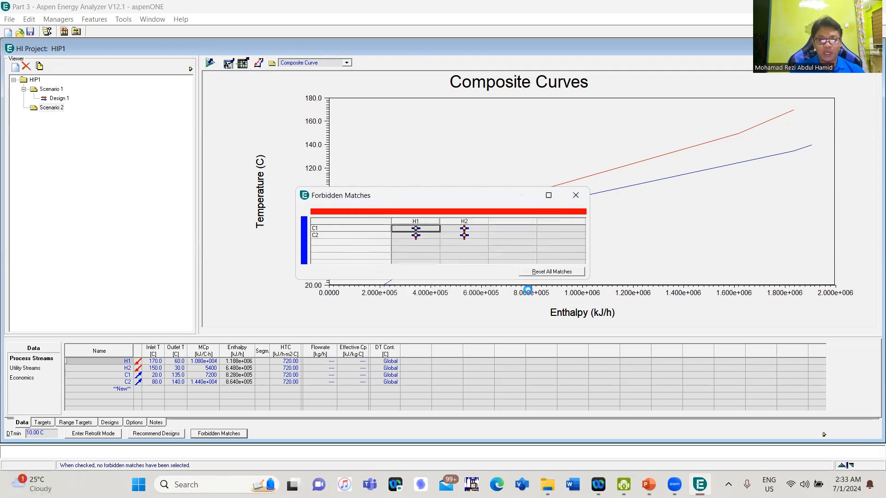
left_click(574, 197)
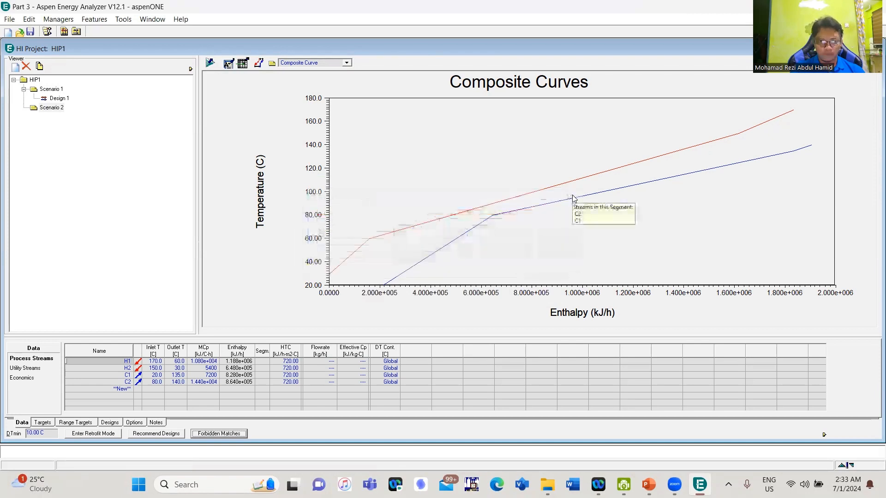
Step: Open the near-optimal design recommendation for Scenario 2 and preview its economic information
mouse_move(528, 217)
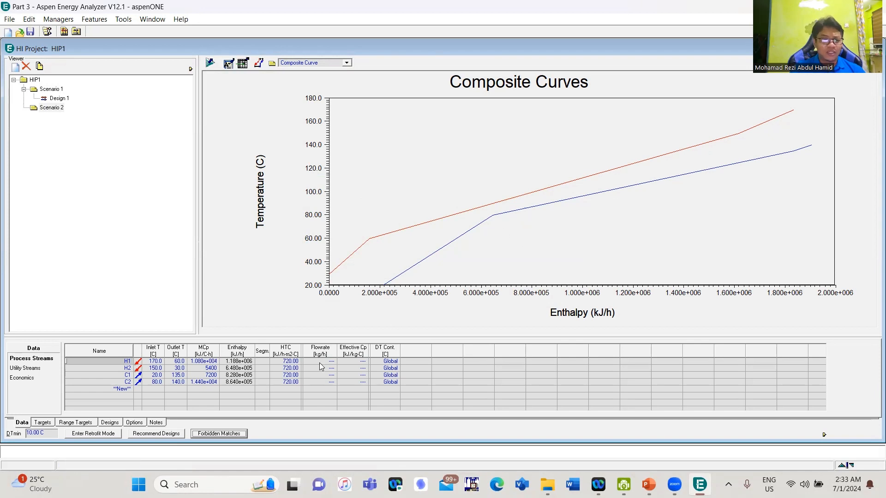
left_click(155, 433)
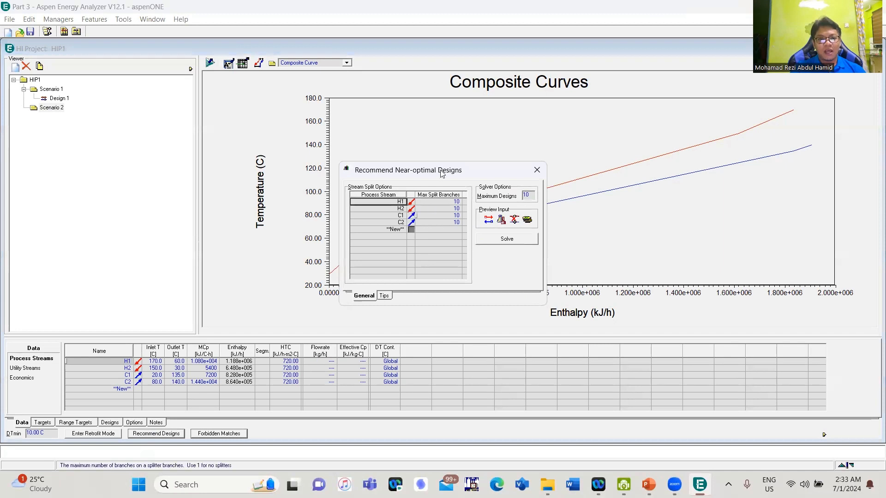
left_click_drag(444, 163, 477, 111)
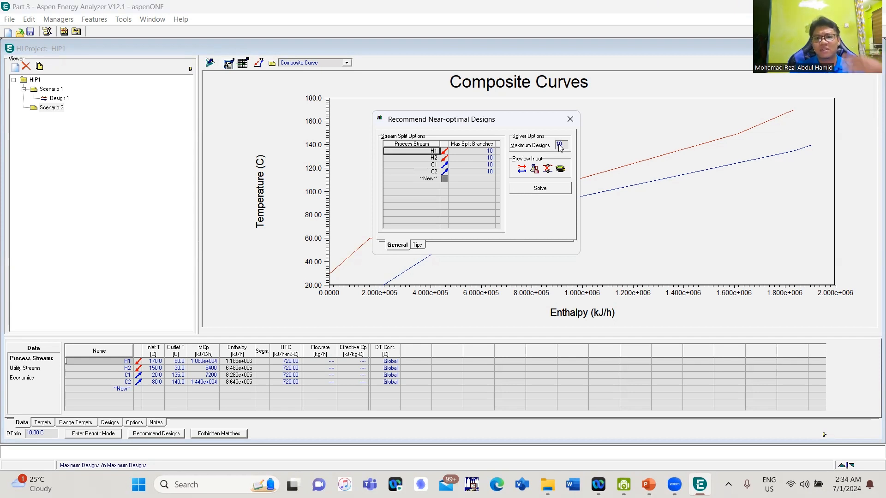
left_click(466, 157)
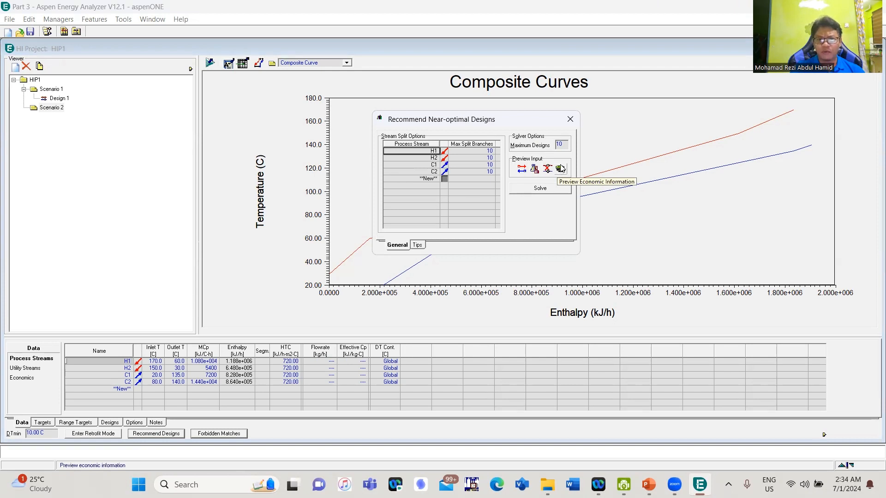
left_click(560, 171)
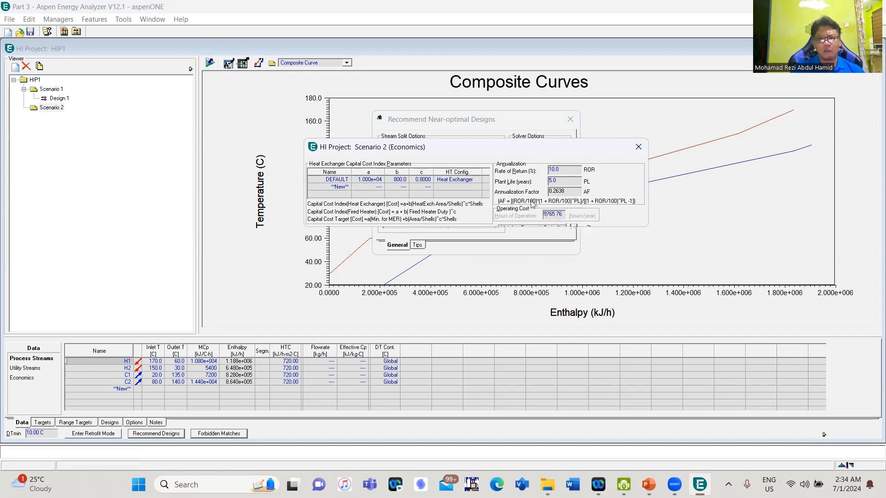
left_click(636, 148)
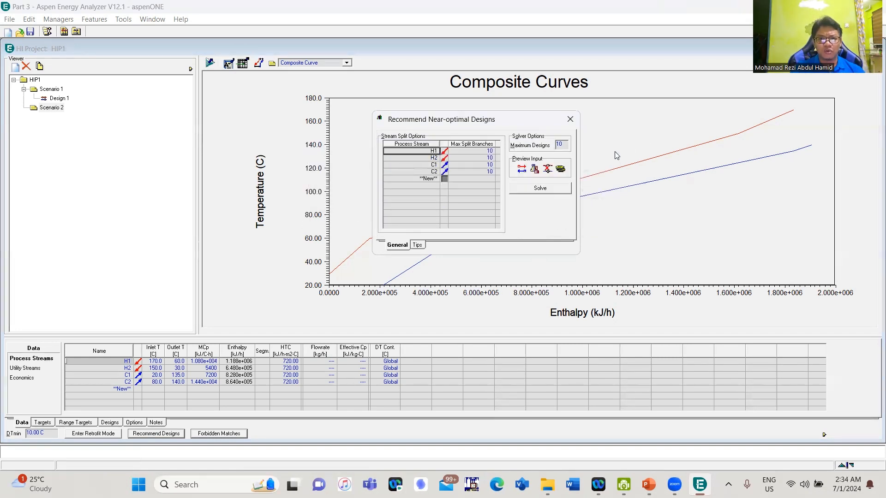
Step: Preview the forbidden matches and solve for up to 10 recommended near-optimal designs in Scenario 2
left_click(548, 170)
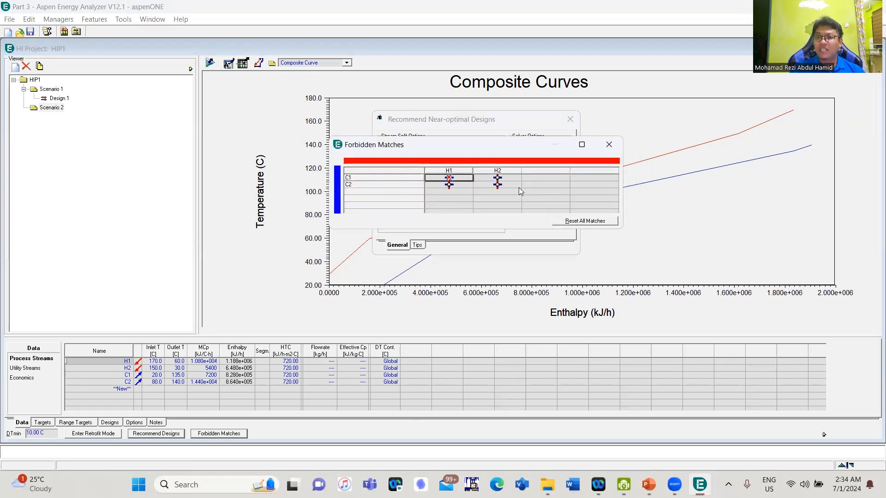
left_click(608, 145)
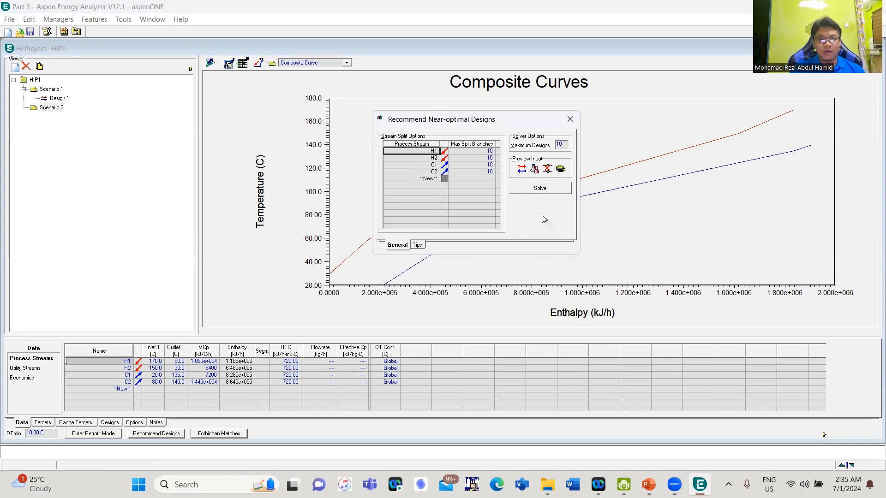
left_click(549, 194)
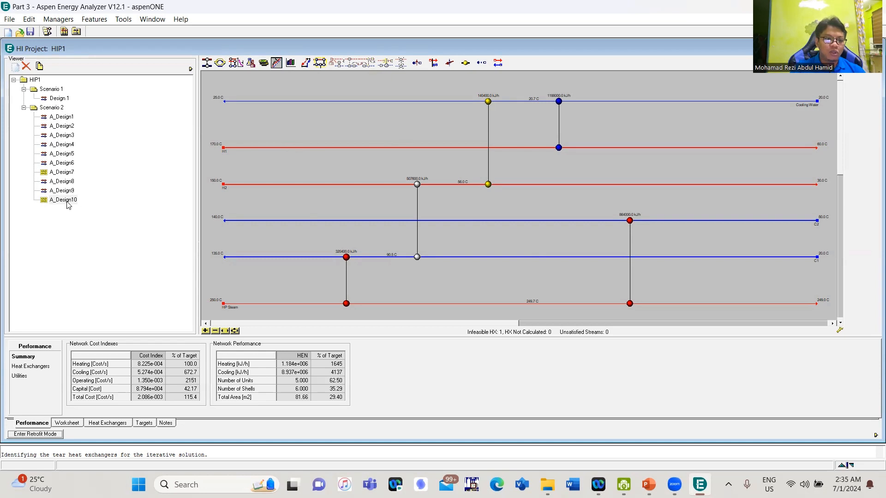
Step: Review the heat exchanger networks and performance summaries of A_Design1 through A_Design5 in Scenario 2
left_click(49, 117)
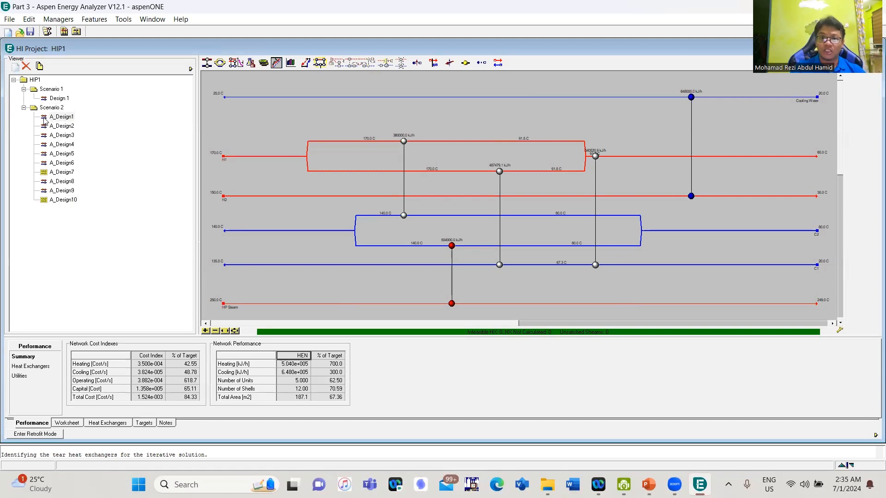
left_click(57, 129)
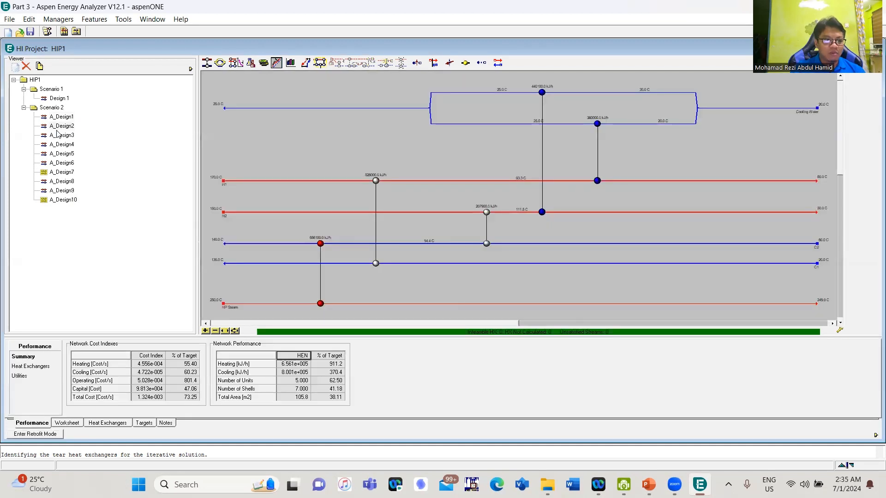
left_click(58, 134)
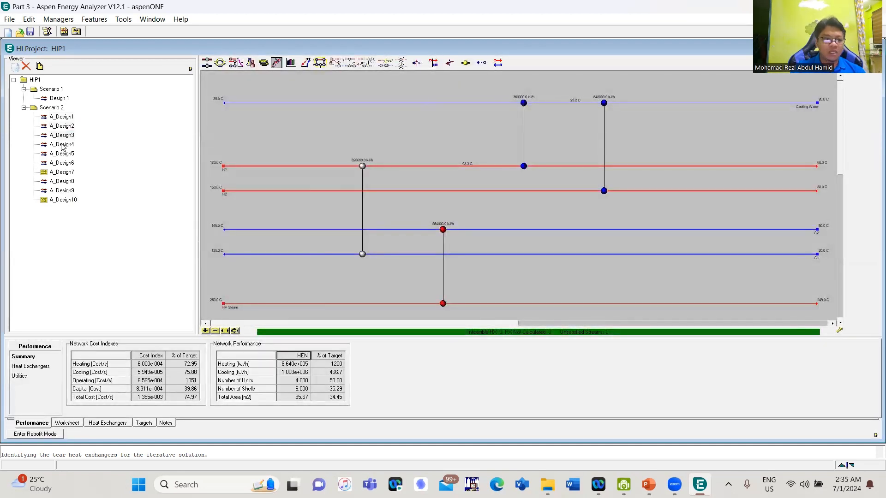
left_click(63, 144)
left_click(63, 154)
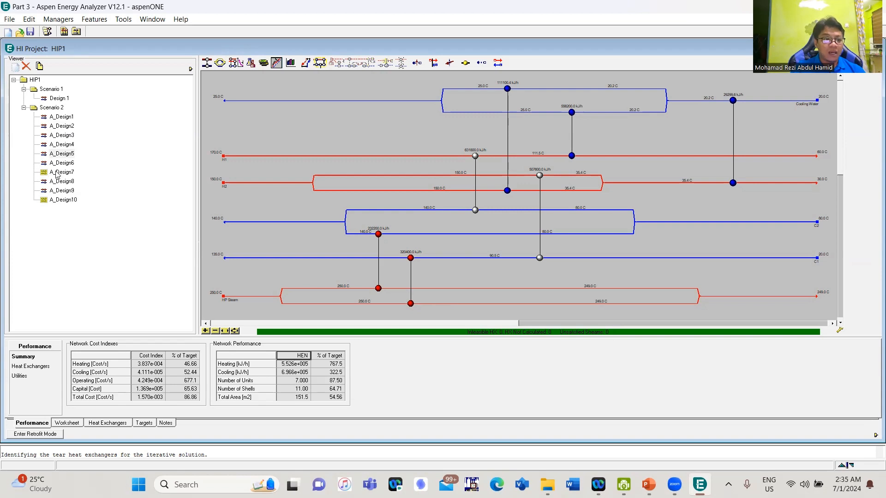
Step: Inspect the status of heat exchanger E-104 between H2 and cooling water in A_Design7
left_click(59, 172)
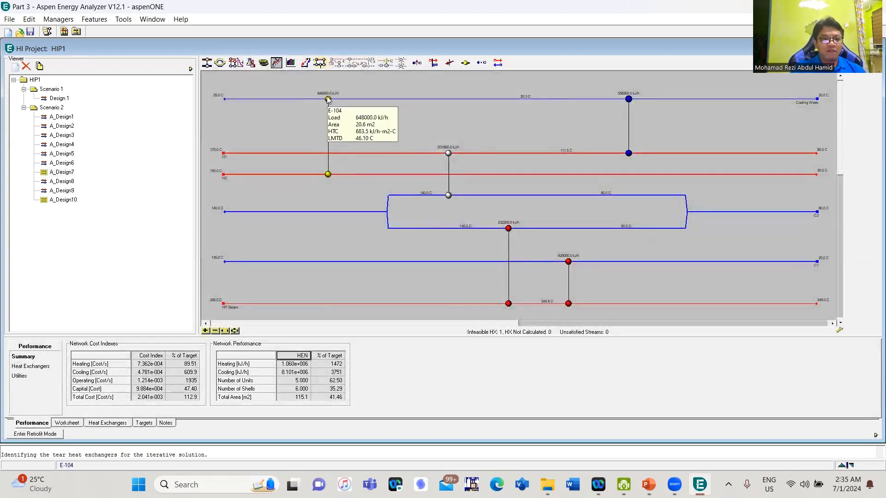
mouse_move(328, 100)
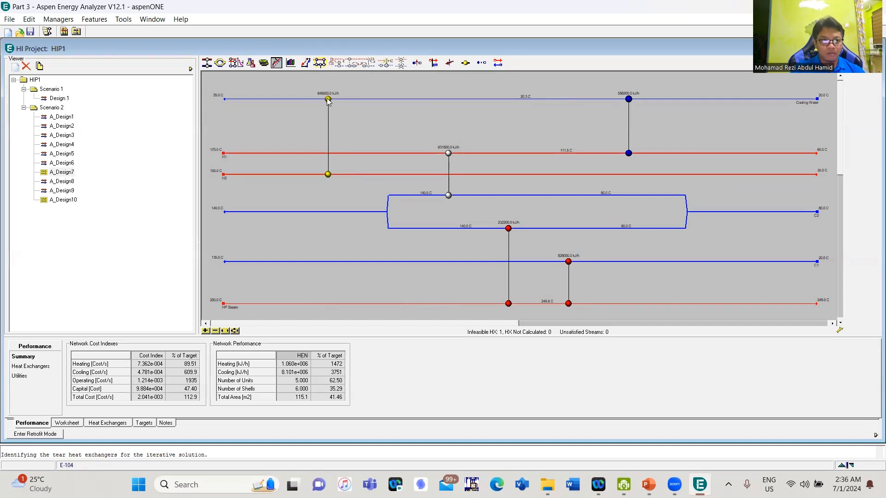
double_click(328, 100)
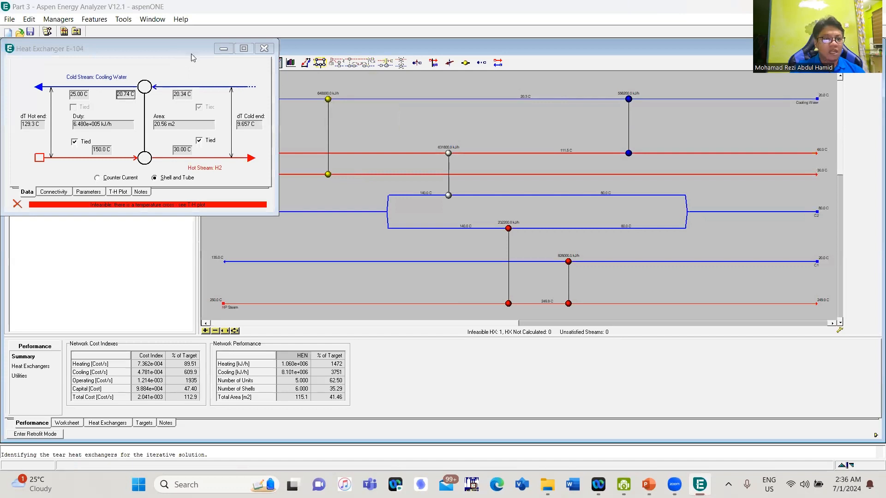
left_click_drag(193, 57, 544, 74)
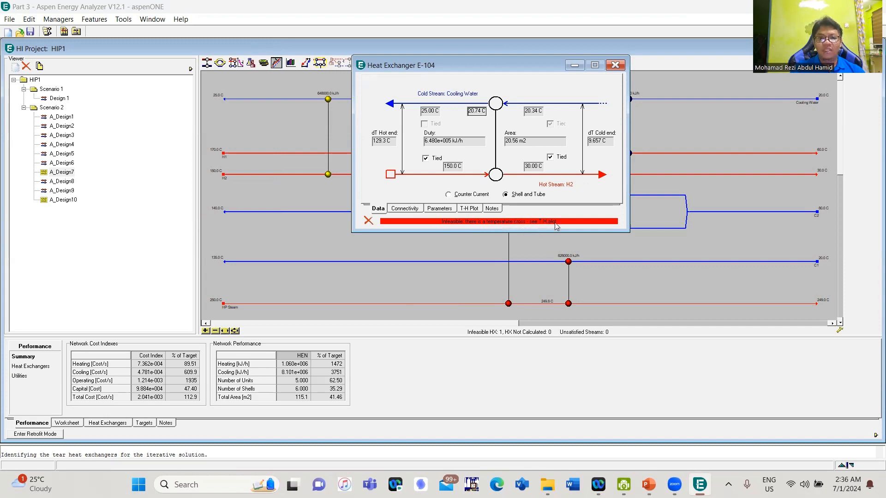
left_click(615, 66)
mouse_move(540, 197)
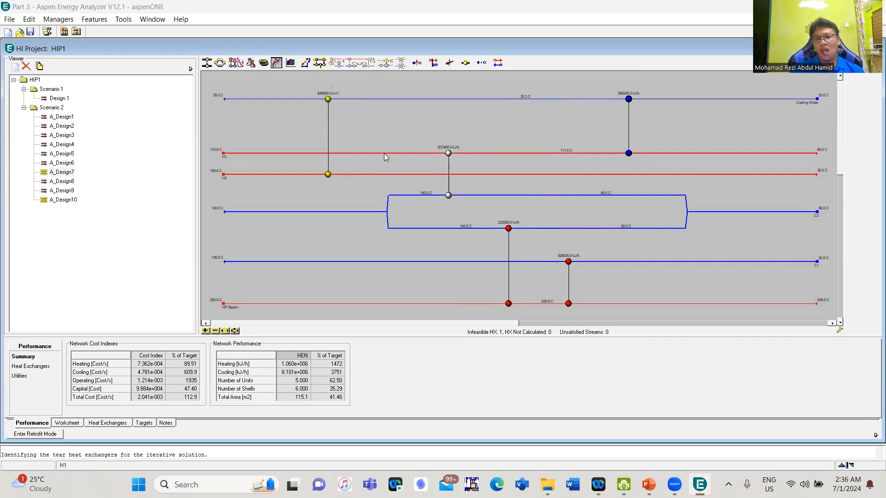
Step: Replace E-104 in A_Design7 with a new heat exchanger between H2 and cooling water, on the cooling-water outlet side of the H1 cooler
right_click(328, 100)
left_click(329, 108)
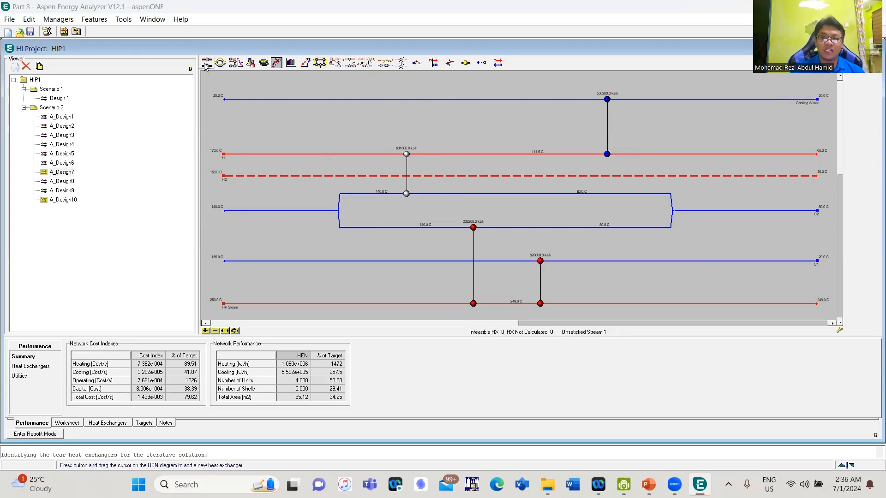
left_click_drag(206, 66, 301, 176)
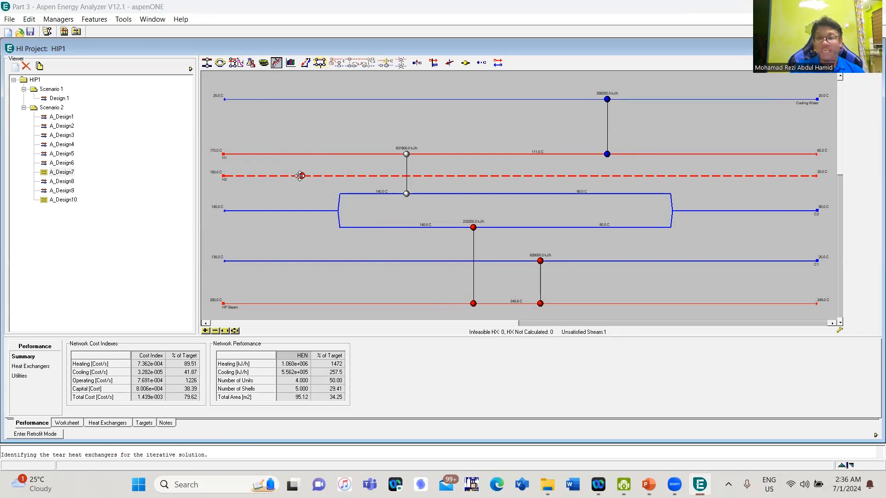
left_click_drag(300, 176, 304, 99)
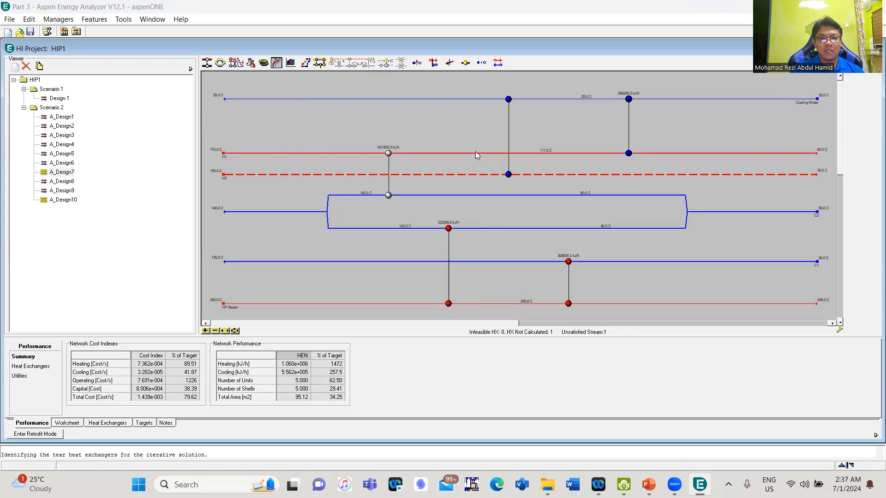
Step: Tie the inlet and outlet temperatures of hot stream H2 on the new A_Design7 cooler
double_click(508, 175)
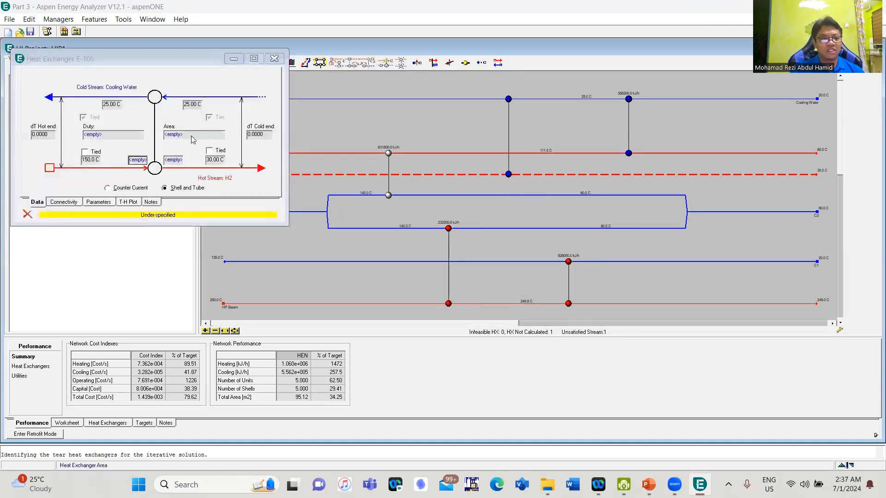
left_click(95, 150)
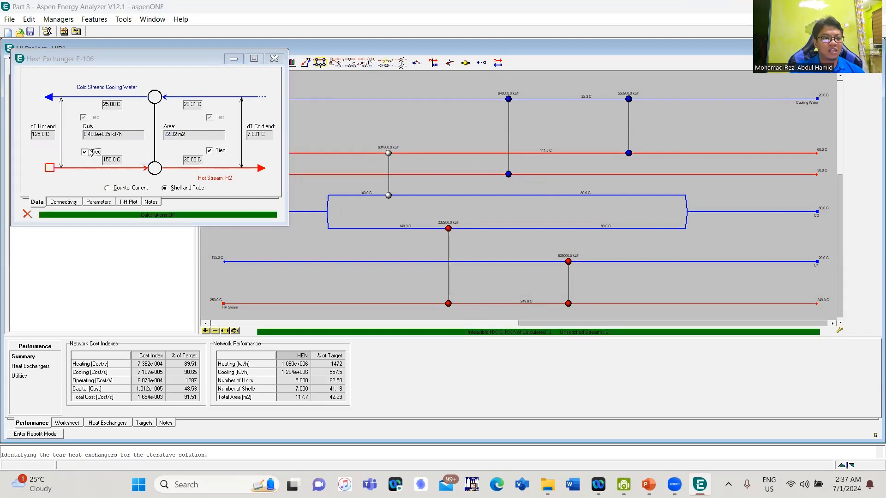
left_click(274, 58)
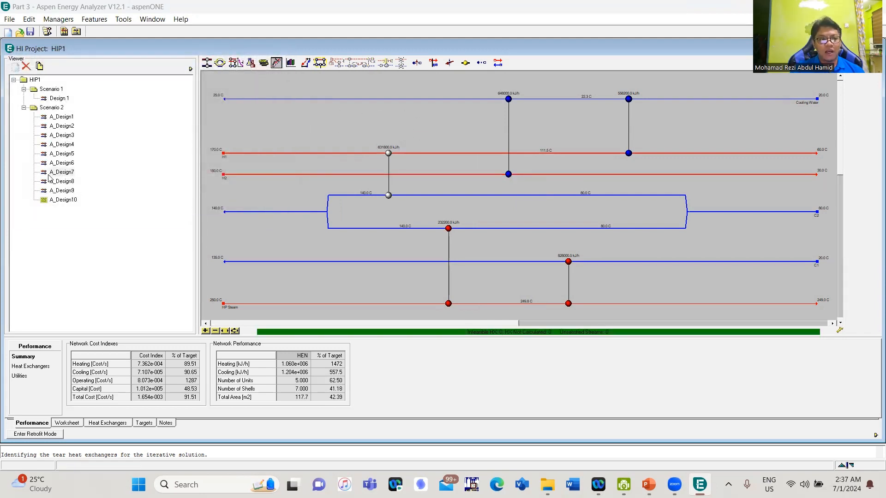
Step: Inspect the status of heat exchanger E-104 between H2 and cooling water in A_Design10
left_click(67, 200)
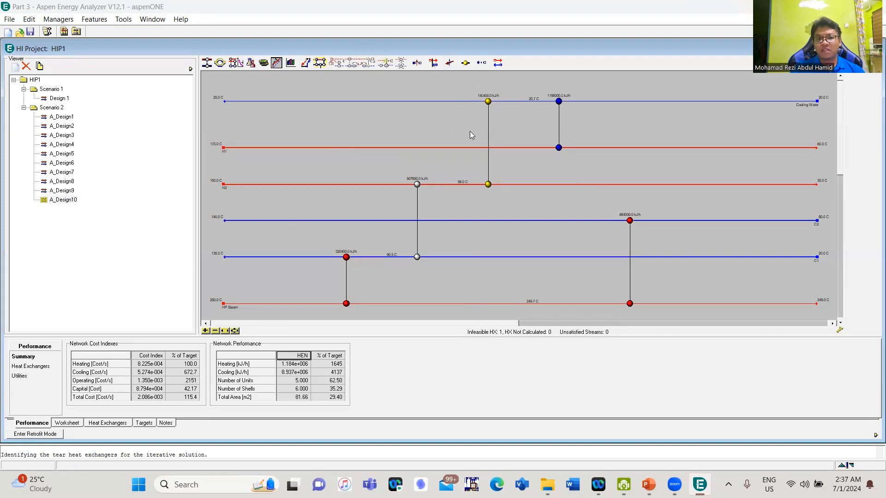
mouse_move(489, 103)
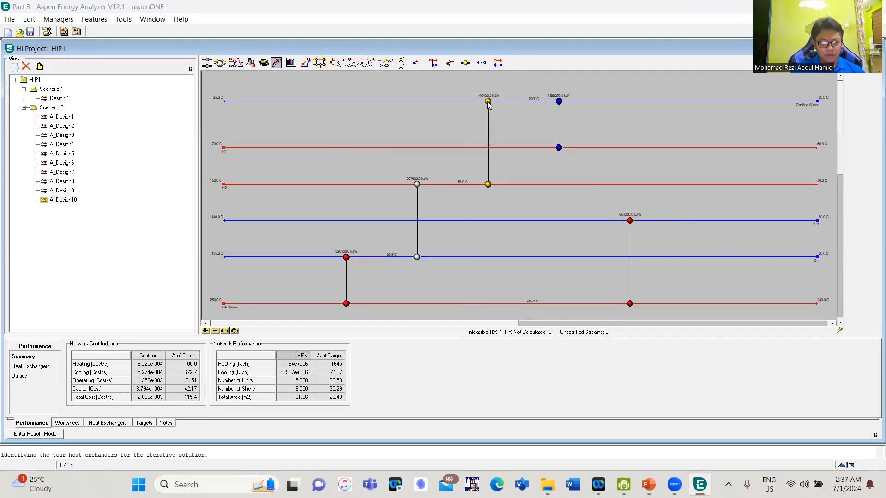
double_click(488, 102)
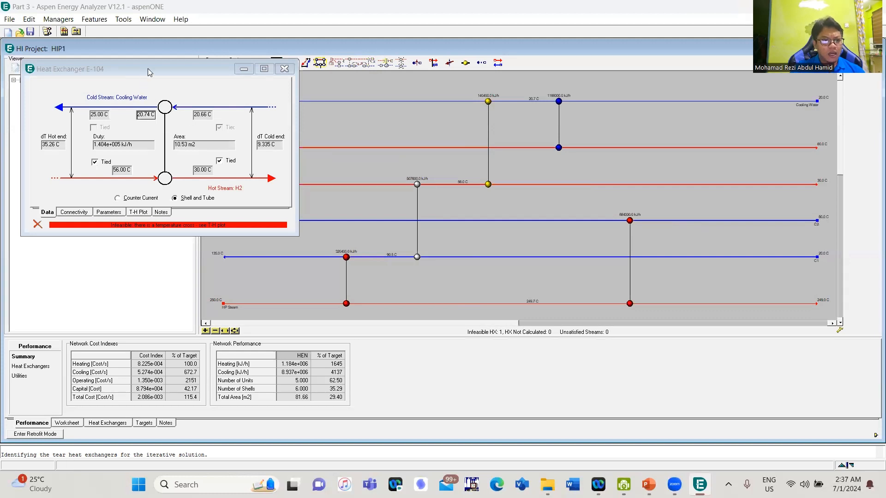
left_click_drag(147, 68, 359, 67)
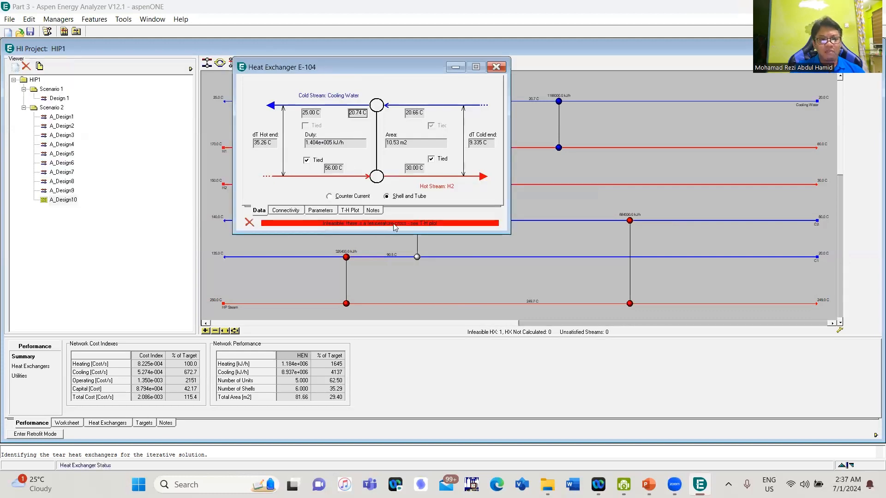
left_click(496, 67)
Step: Replace E-104 in A_Design10 with a new heat exchanger between the unsatisfied end of H2 and the cooling-water inlet side
right_click(488, 102)
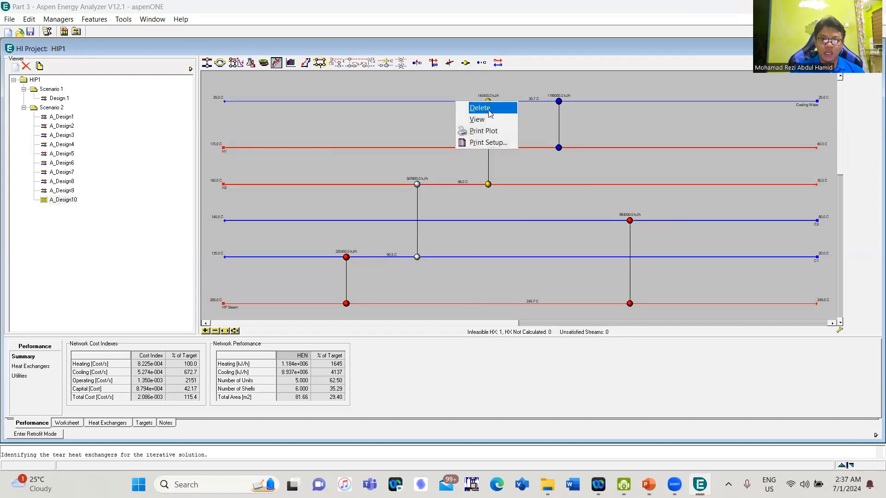
left_click(488, 111)
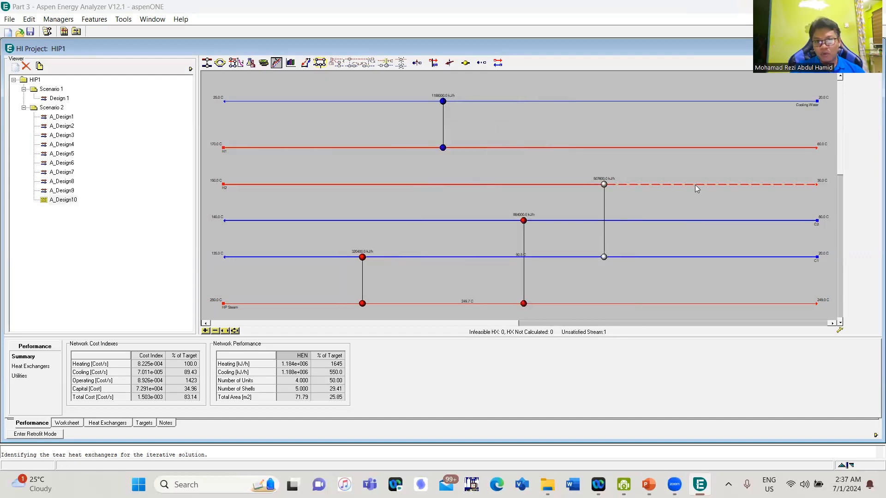
mouse_move(655, 187)
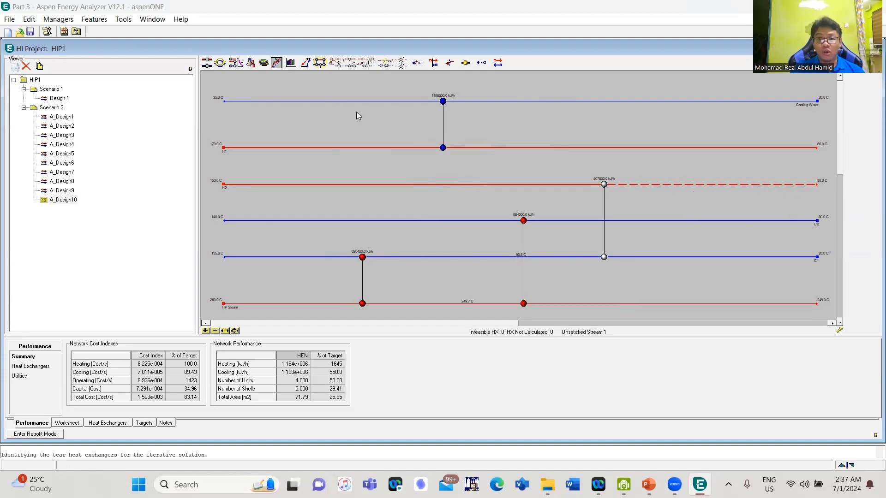
left_click_drag(207, 67, 723, 101)
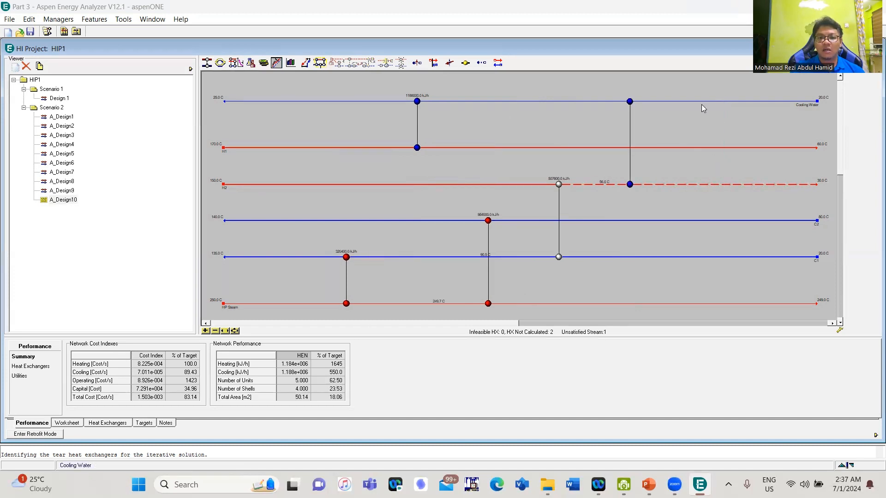
Step: Tie the inlet and outlet temperatures of hot stream H2 on the new A_Design10 cooler
double_click(630, 102)
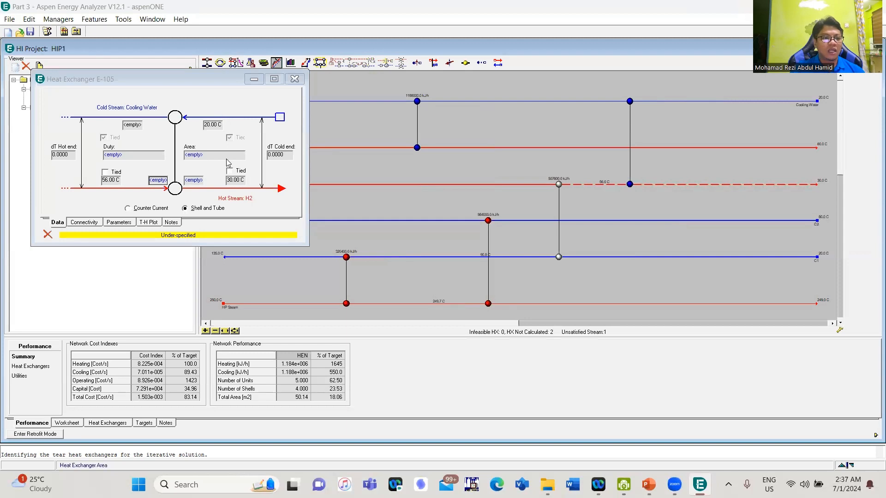
left_click(112, 174)
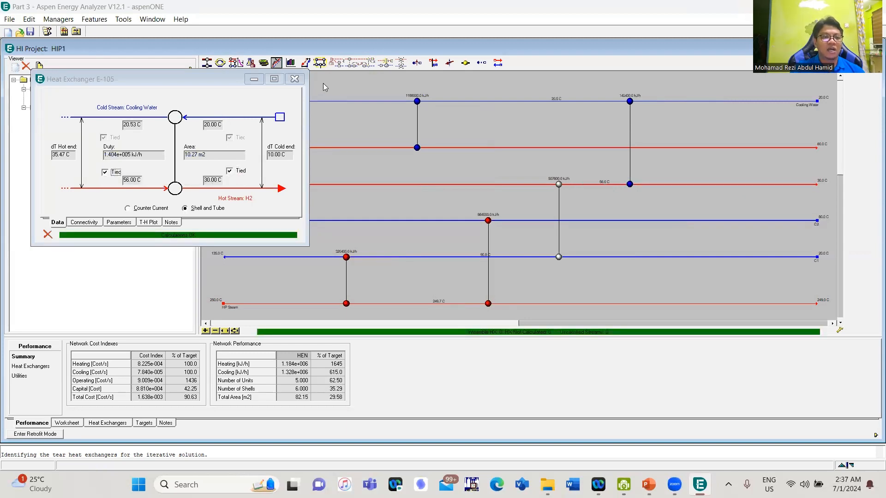
left_click(294, 78)
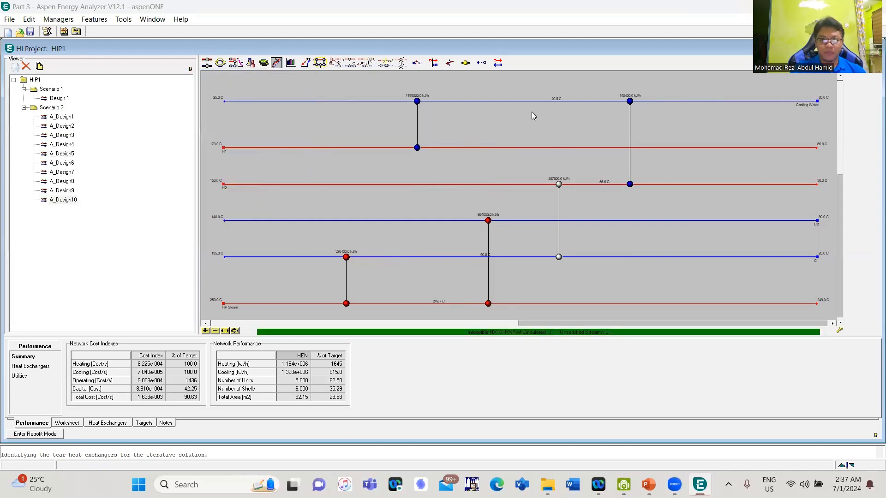
Step: Compare the networks and cost indexes of A_Design3, A_Design4 and A_Design2
left_click(63, 137)
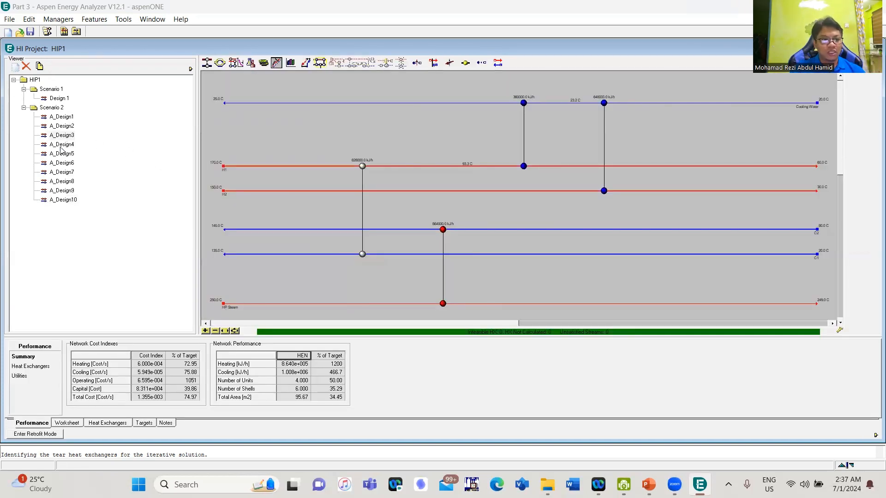
left_click(61, 145)
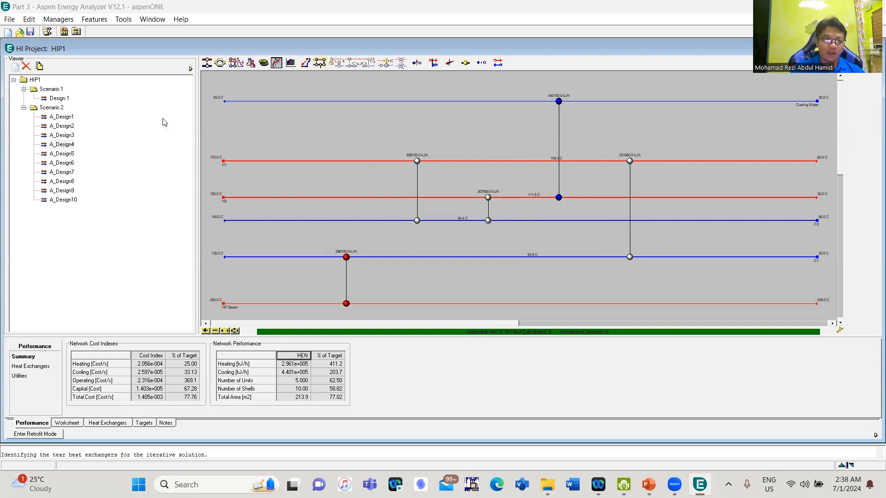
left_click(70, 127)
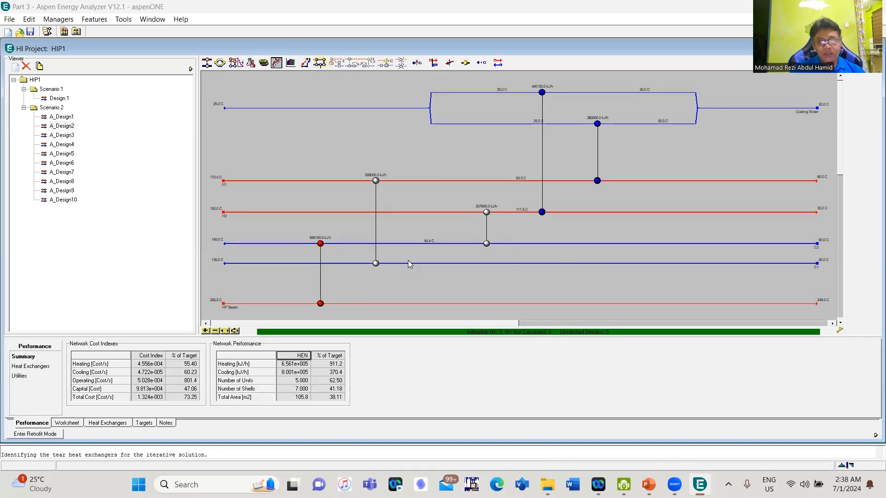
mouse_move(380, 181)
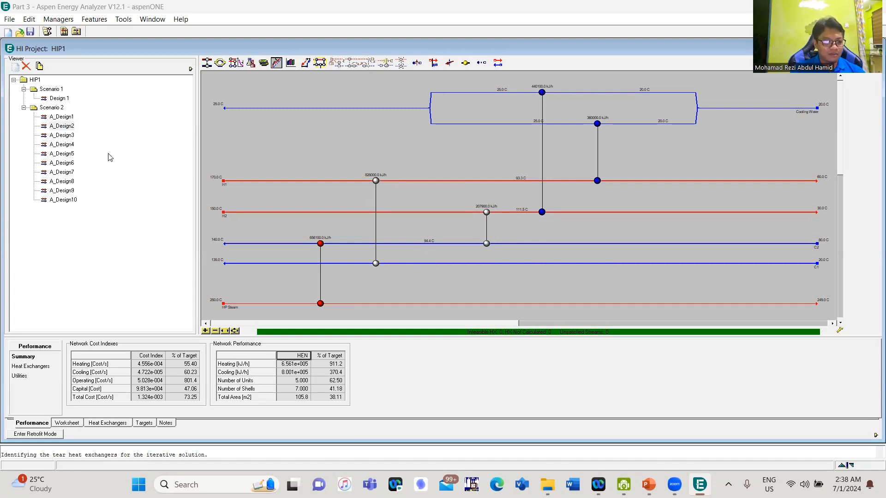
Step: Check the forbidden matches set between the hot and cold streams of Scenario 2
left_click(51, 108)
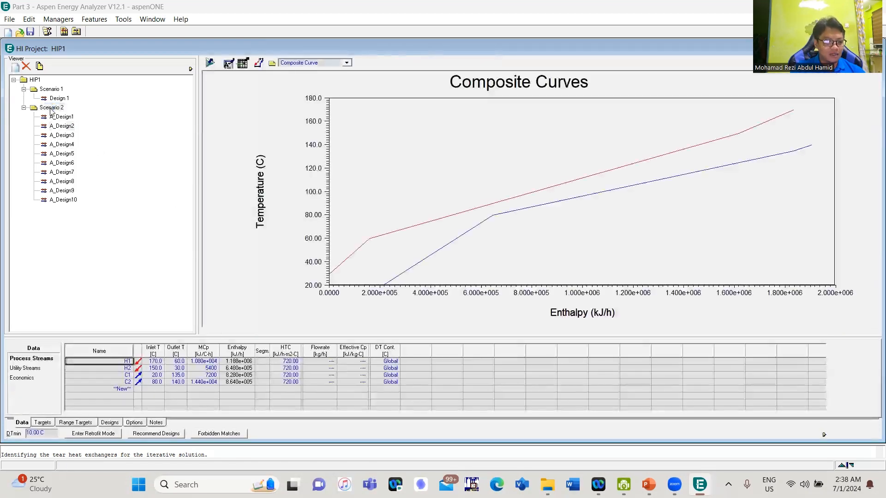
left_click(219, 433)
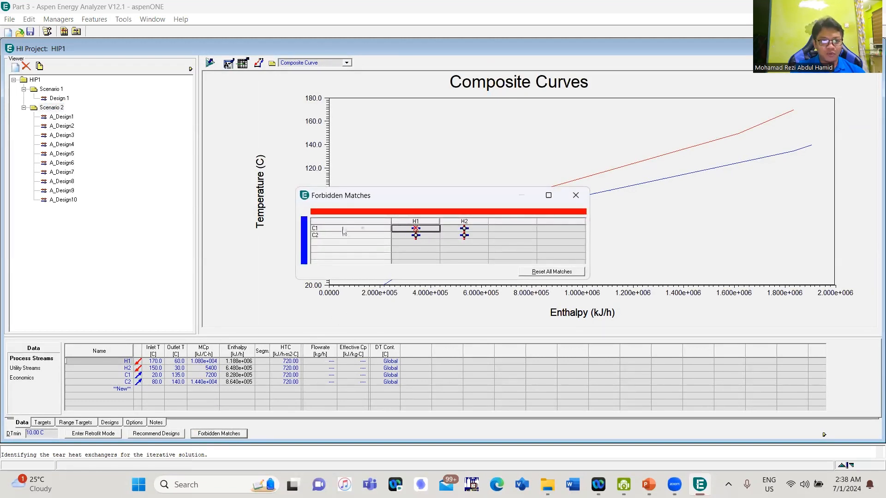
left_click(574, 195)
Step: Examine the stream matches in A_Design3, A_Design7 and A_Design2 against the forbidden H1–C1 match
double_click(60, 135)
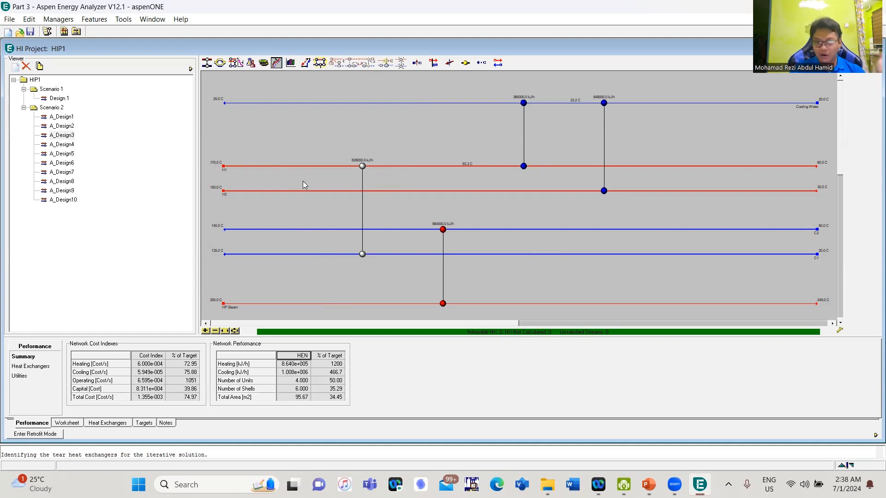
double_click(64, 172)
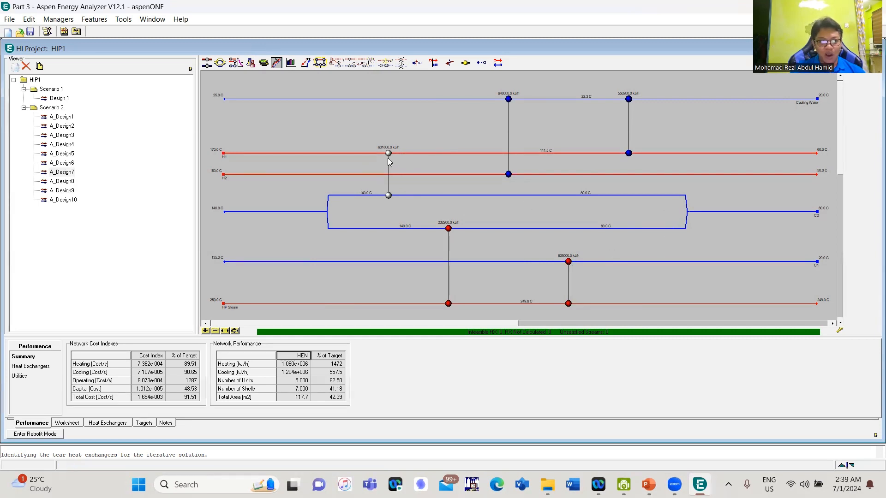
left_click(66, 129)
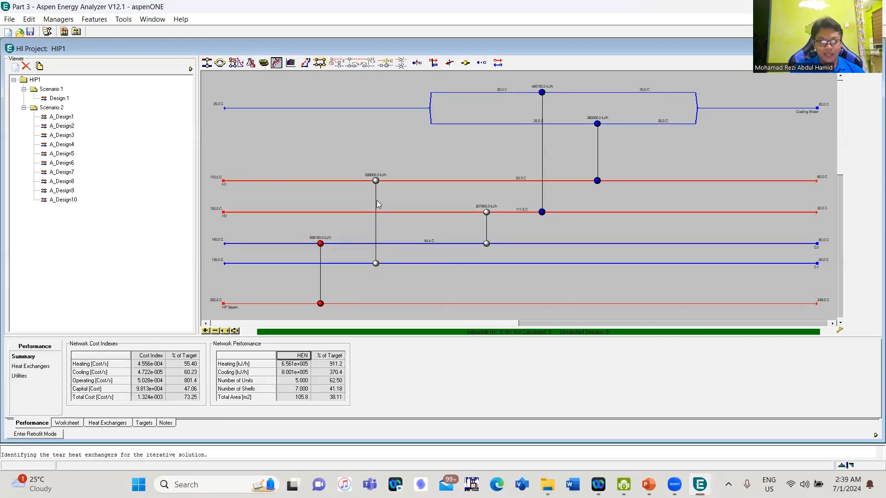
Step: Examine the stream matches in A_Design2, A_Design10, A_Design9 and A_Design8 against the forbidden H1–C1 match
mouse_move(376, 181)
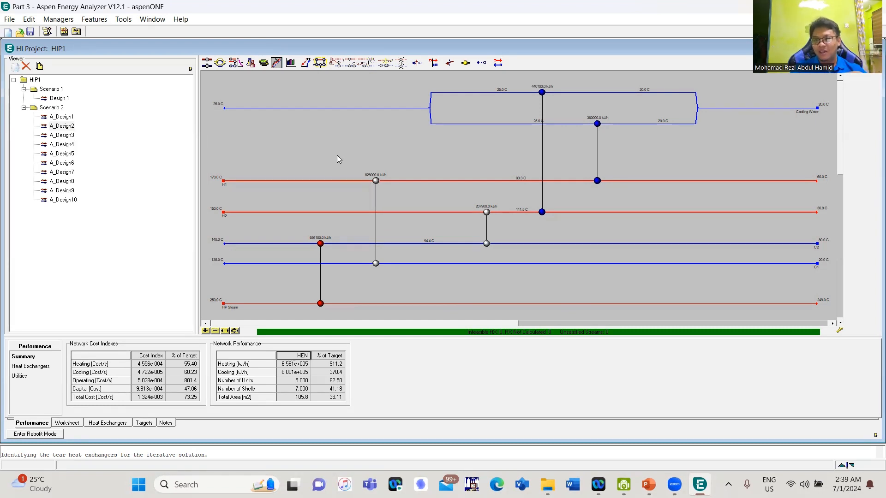
left_click(71, 199)
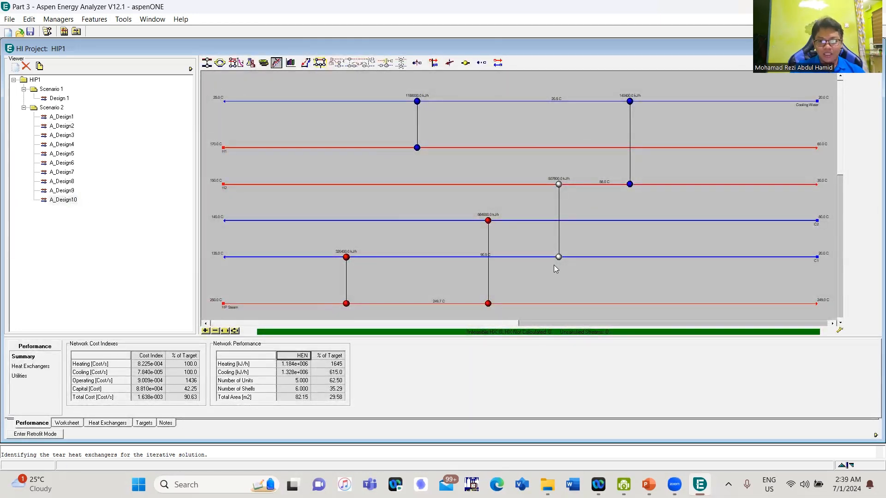
mouse_move(566, 187)
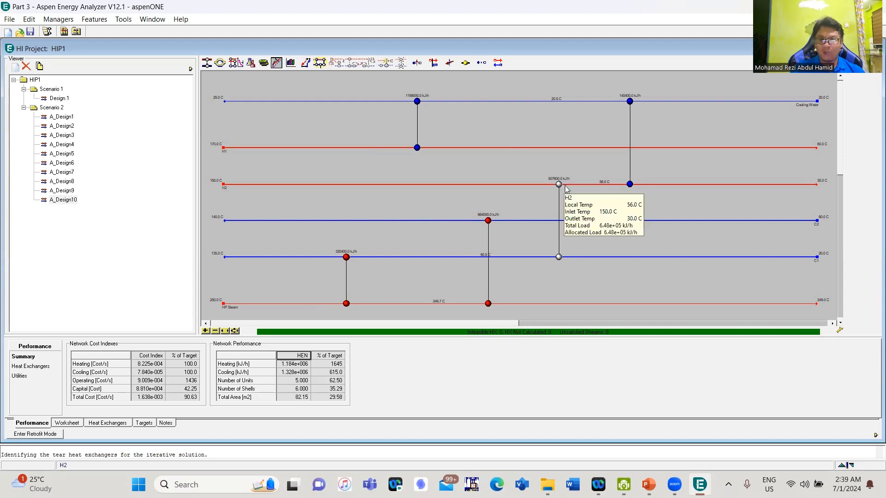
left_click(66, 190)
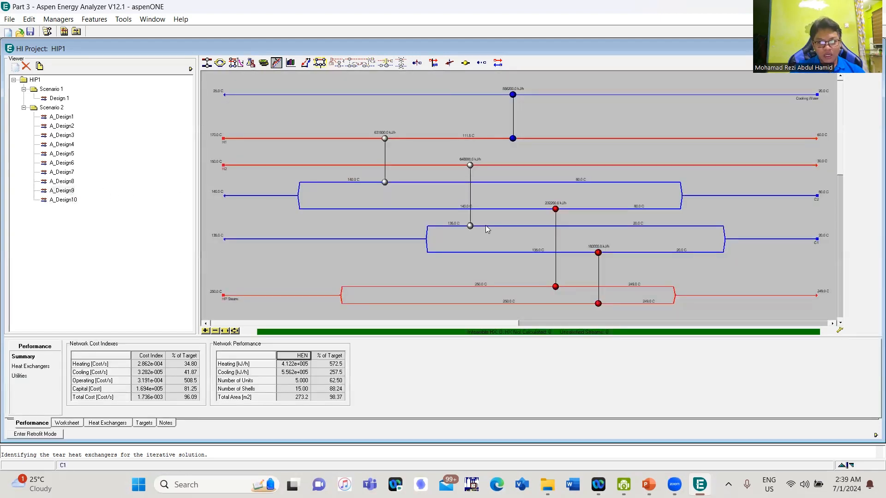
mouse_move(467, 163)
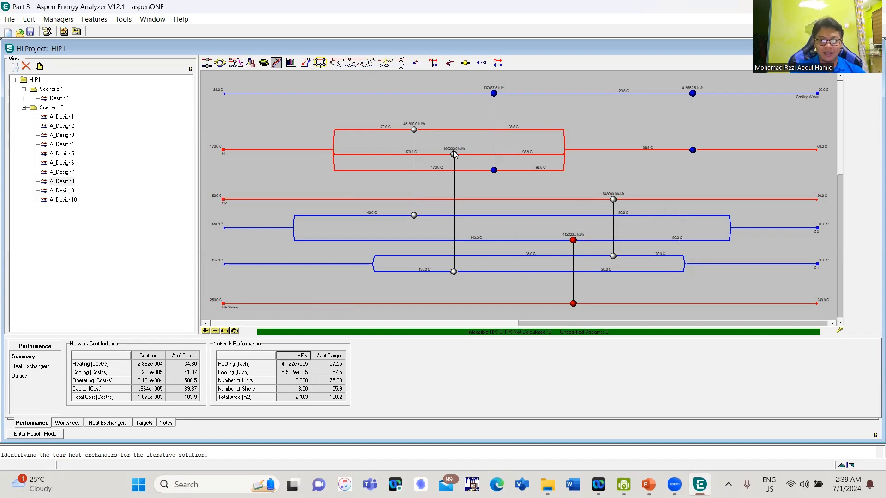
mouse_move(454, 158)
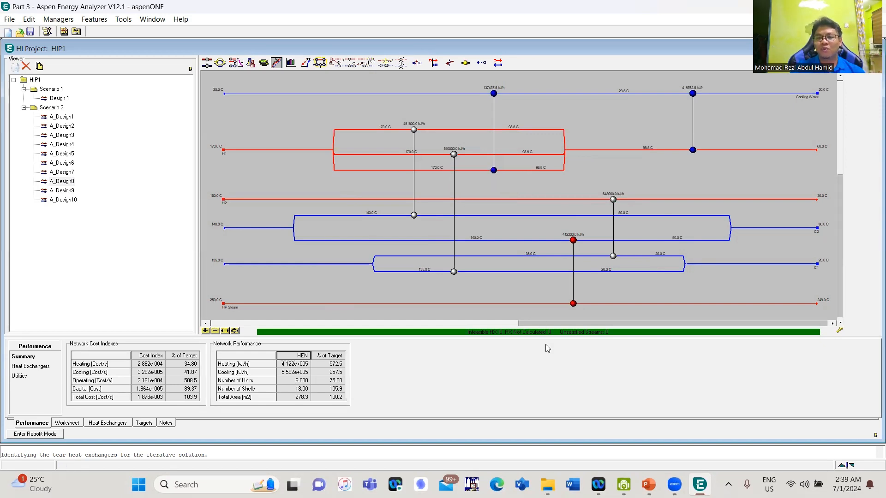
mouse_move(562, 241)
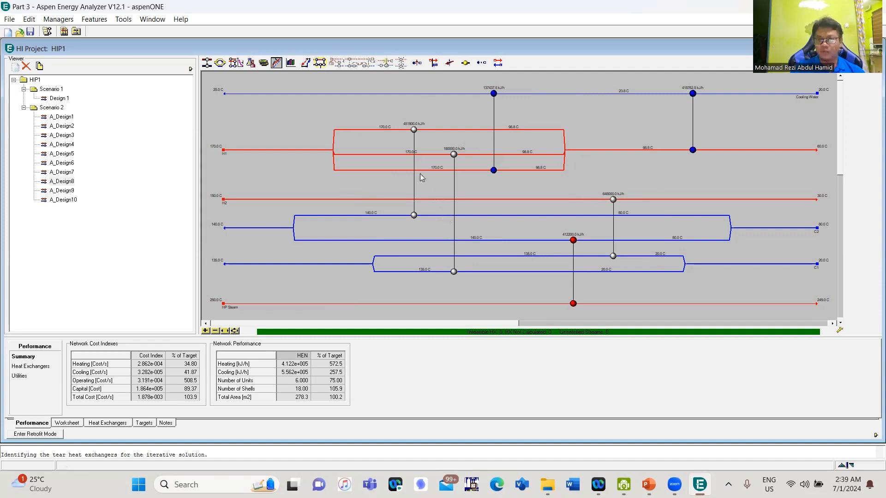
Step: Optimize A_Design8 for minimum area, varying heat exchanger loads and split flow ratios, and open the resulting design
left_click(234, 64)
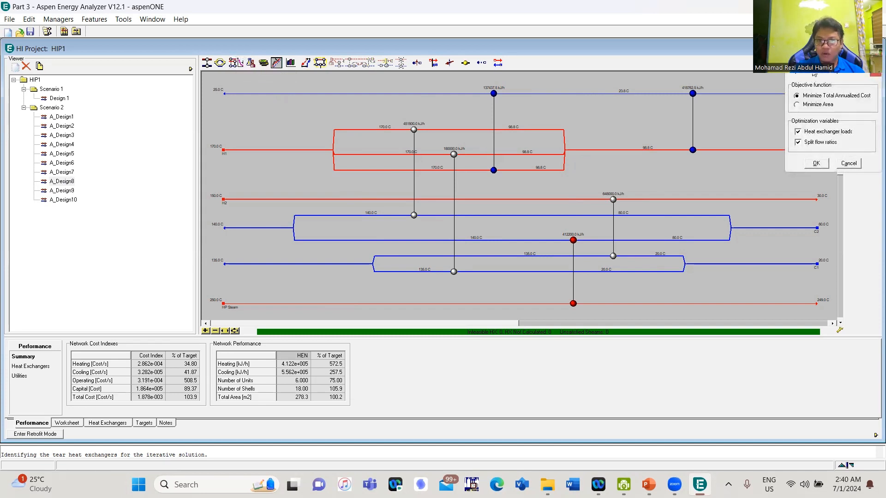
left_click_drag(811, 75, 537, 95)
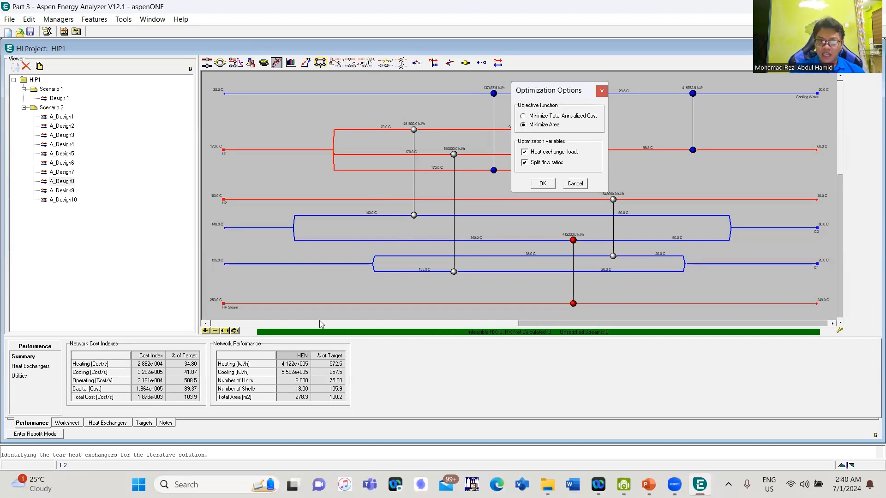
mouse_move(301, 402)
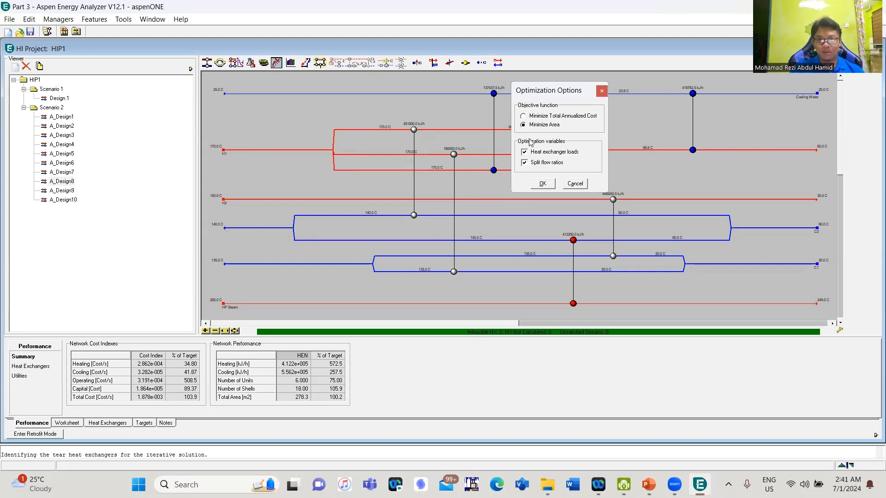
left_click(555, 94)
left_click_drag(555, 94, 538, 115)
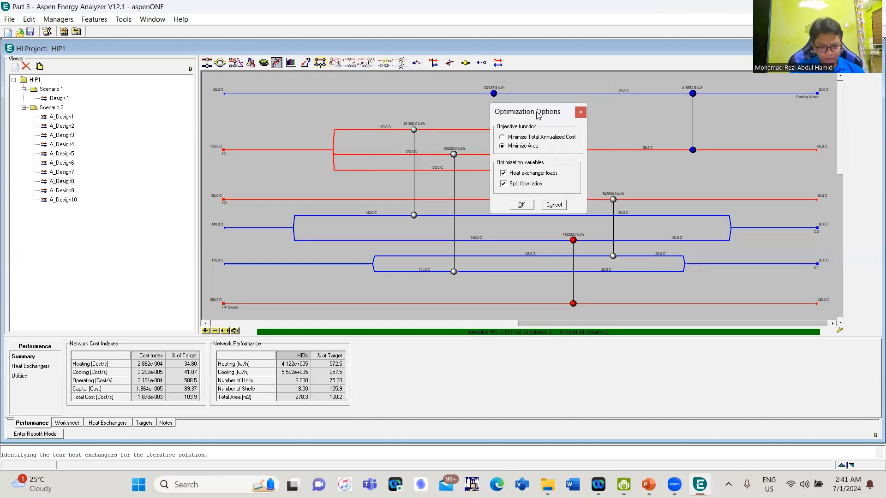
left_click(522, 207)
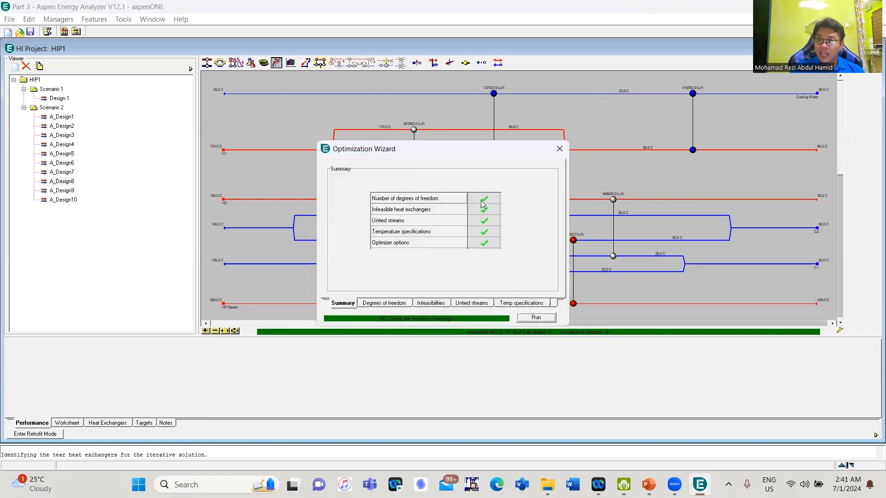
left_click(537, 317)
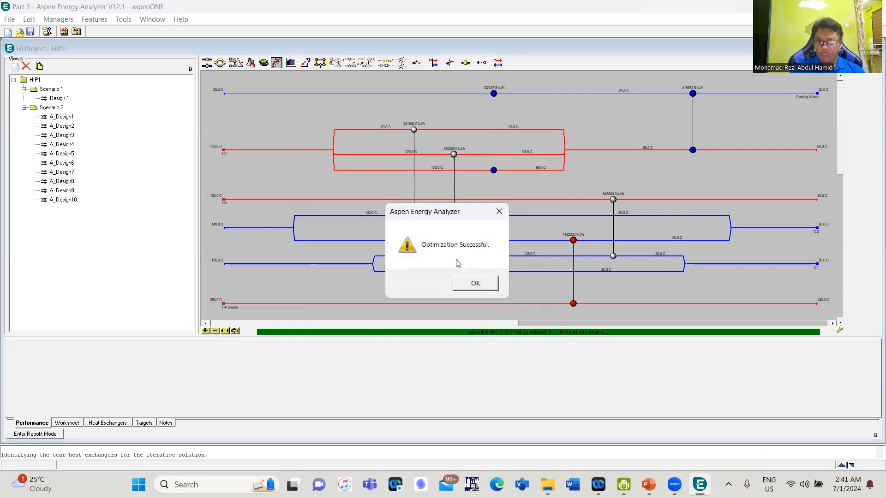
left_click(476, 285)
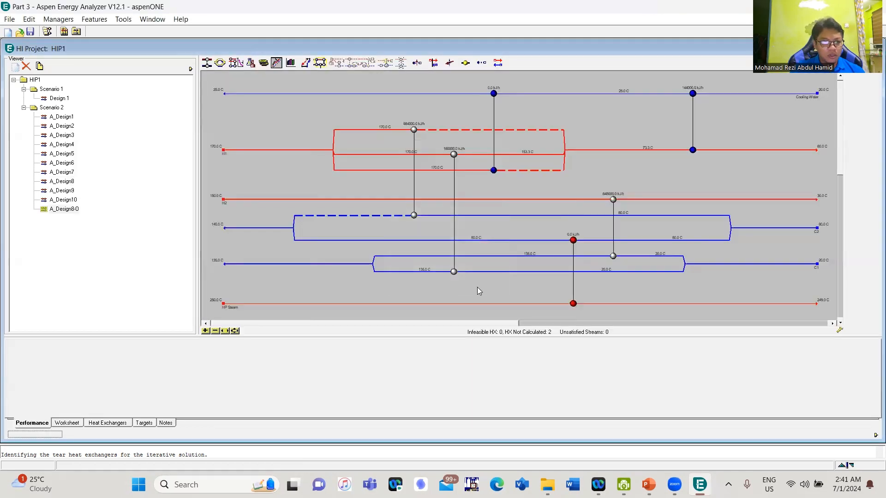
left_click(69, 211)
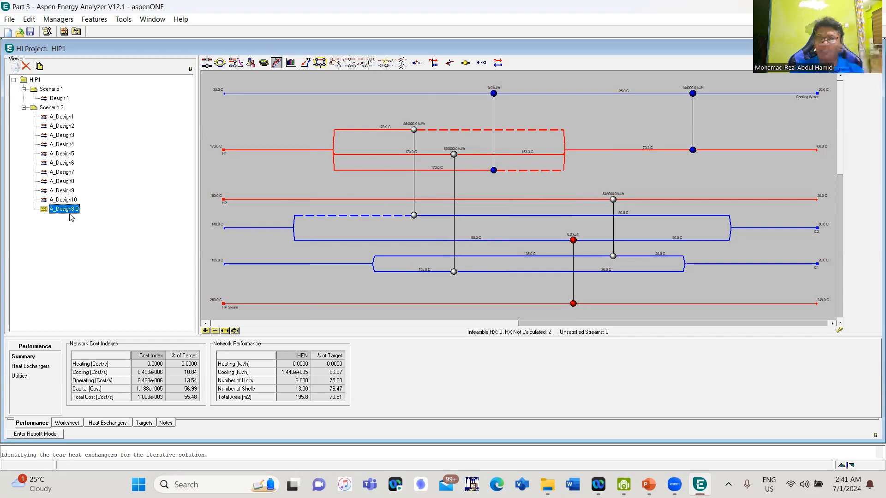
Step: Try to optimize A_Design2 for minimum area, varying heat exchanger loads and split flow ratios
left_click(61, 158)
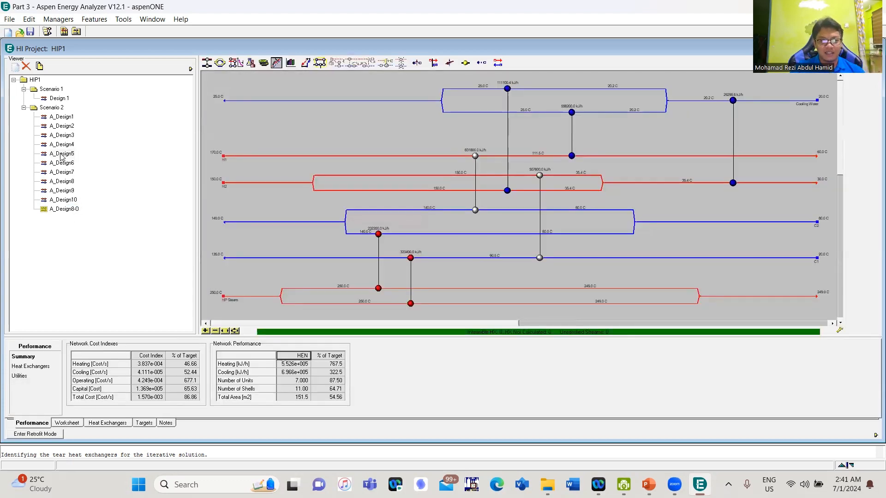
left_click(61, 138)
left_click(62, 128)
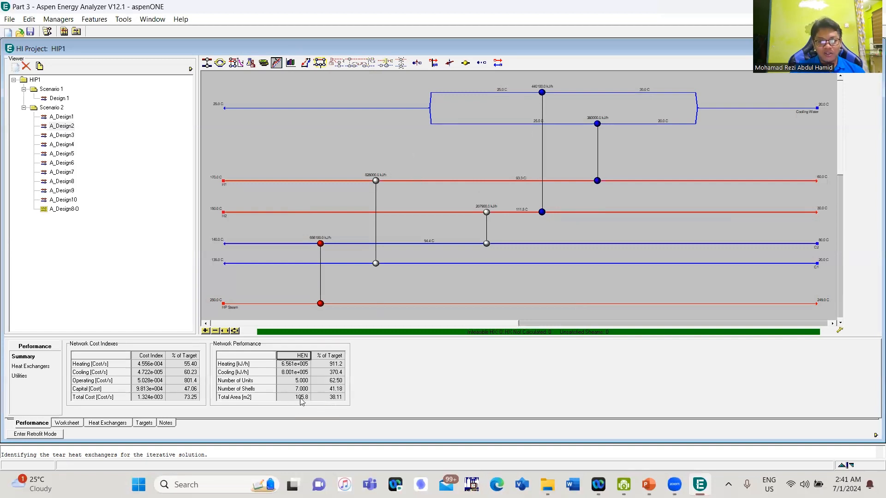
mouse_move(298, 401)
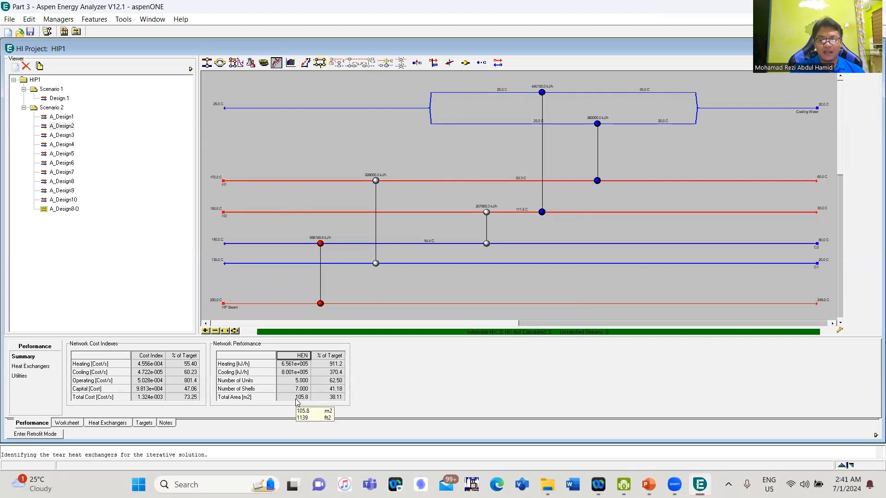
left_click(236, 62)
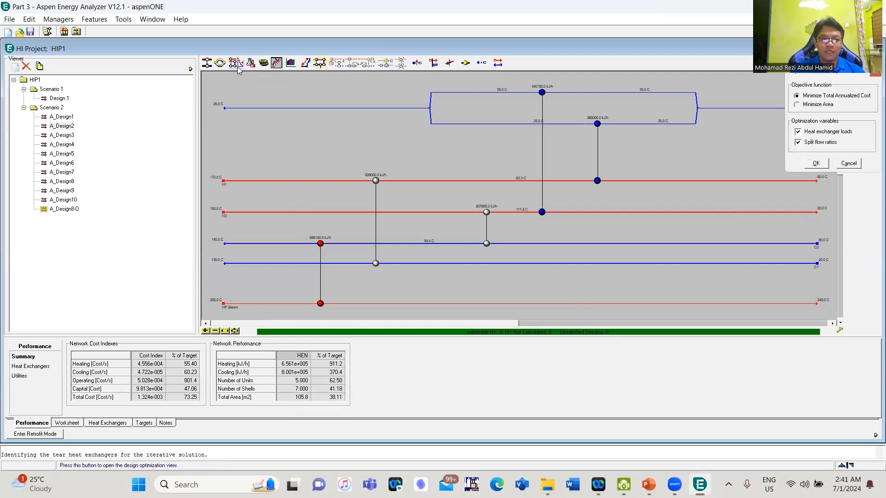
left_click(818, 104)
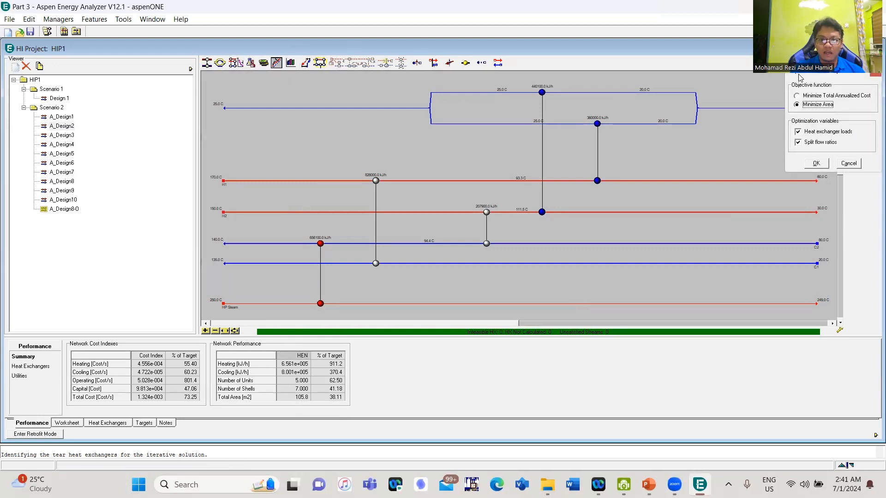
left_click(540, 218)
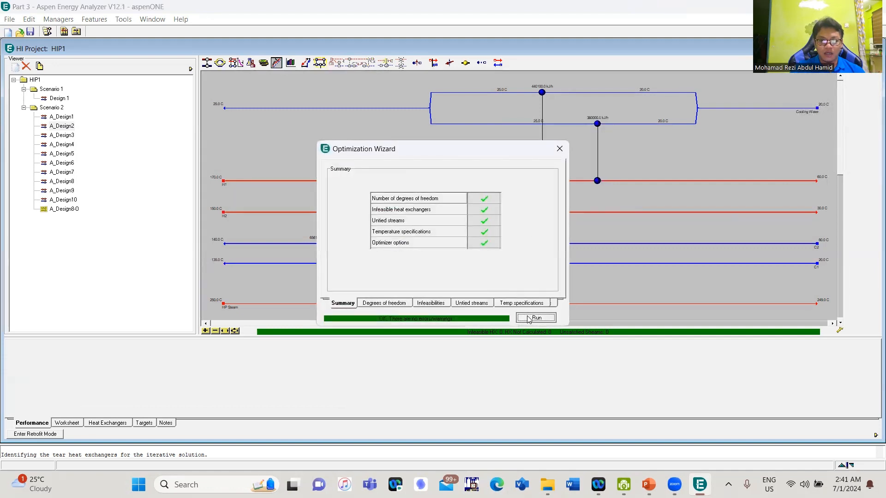
left_click(528, 319)
left_click(477, 288)
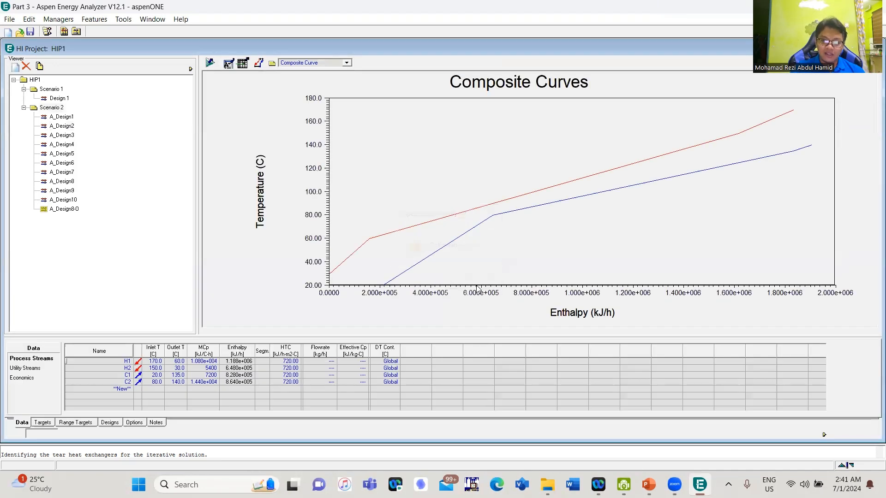
Step: Optimize A_Design1 for minimum area, with heat exchanger loads and split flow ratios as variables
left_click(65, 118)
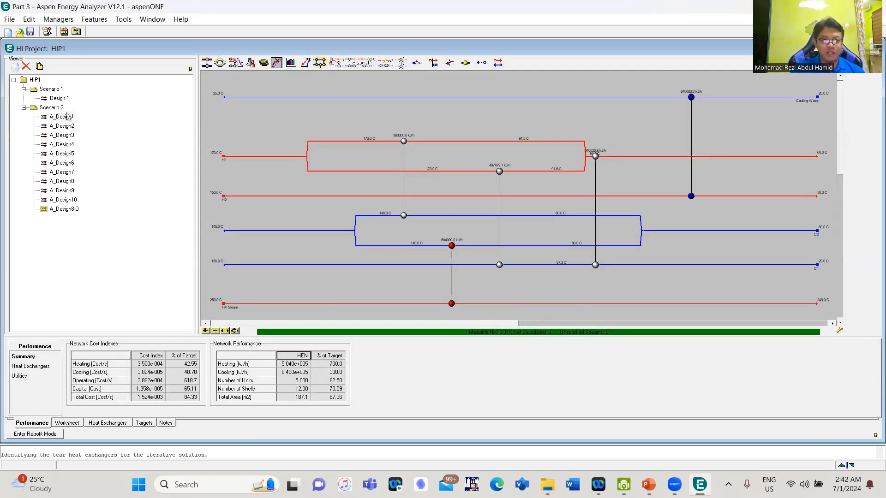
left_click(236, 63)
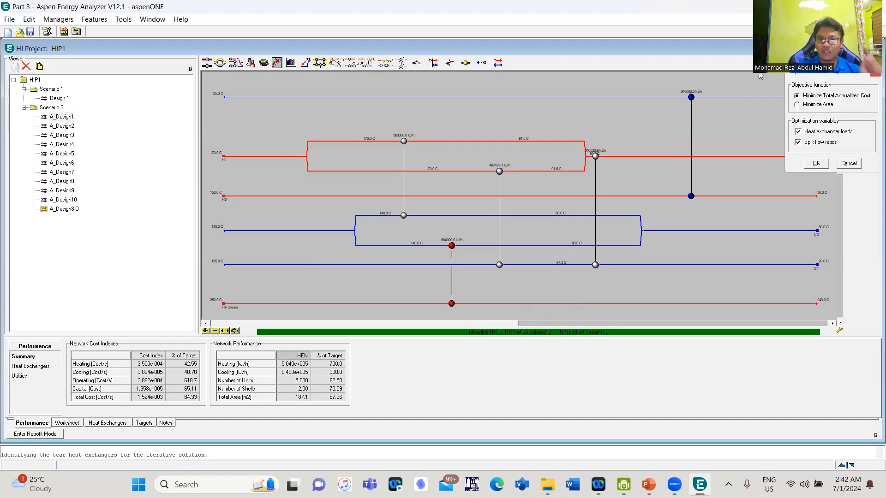
left_click(608, 191)
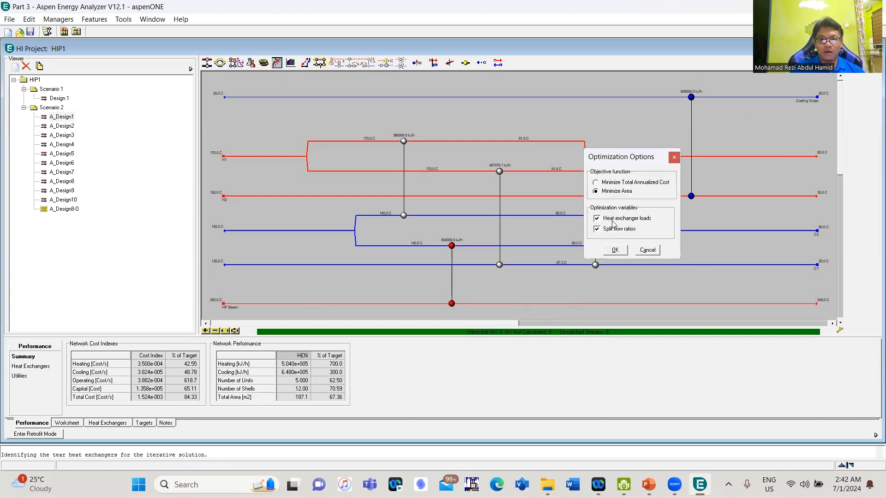
left_click(616, 250)
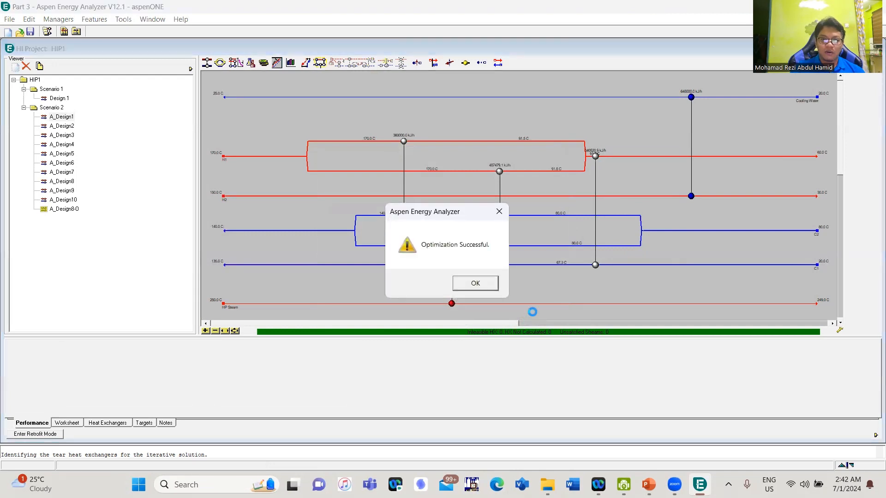
left_click(486, 286)
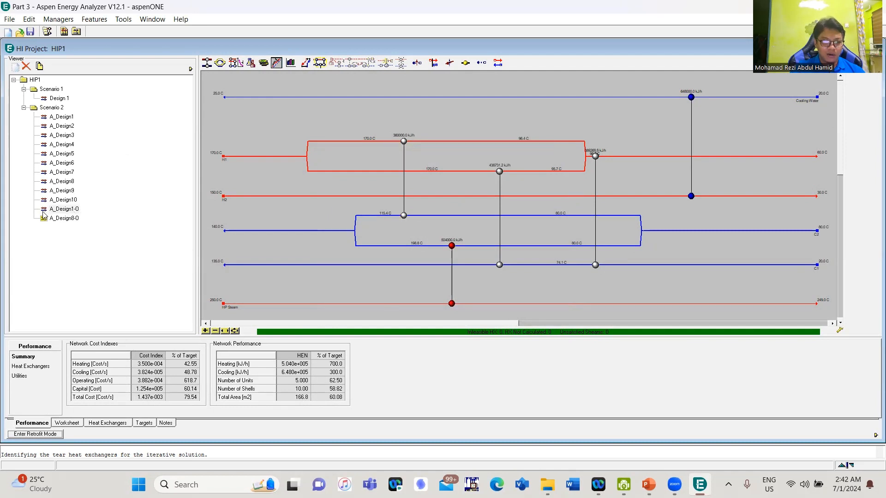
Step: Compare the exchanger loads, number of shells and total area of A_Design1 with those of its optimized version
left_click(63, 117)
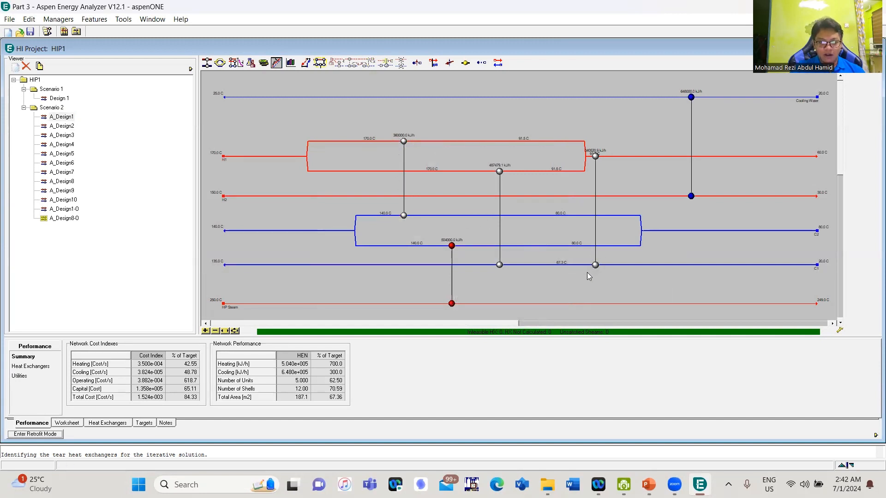
left_click(71, 209)
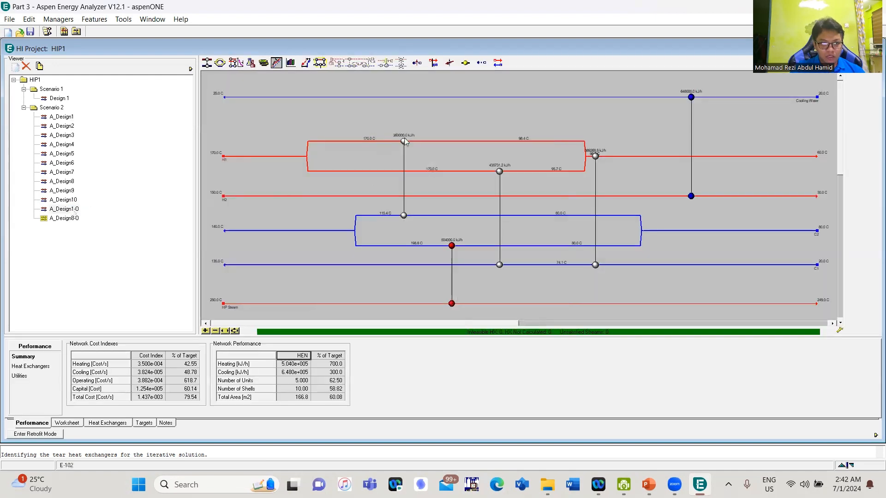
left_click(69, 118)
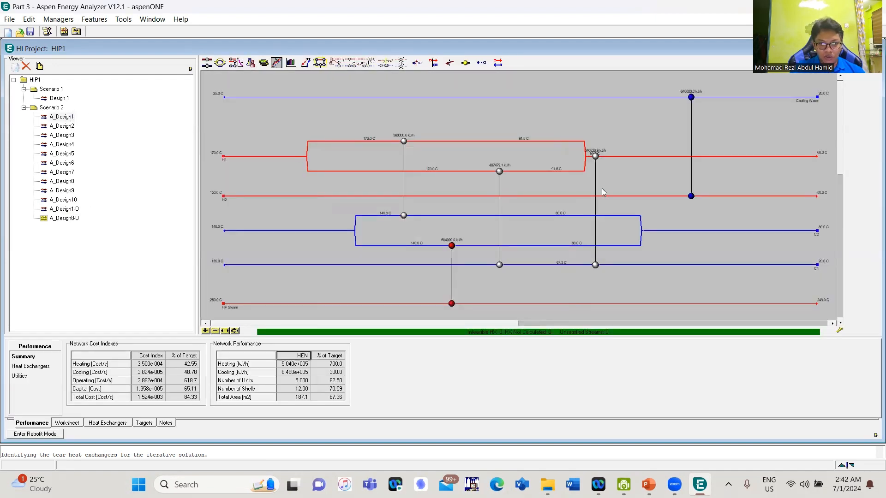
left_click(77, 210)
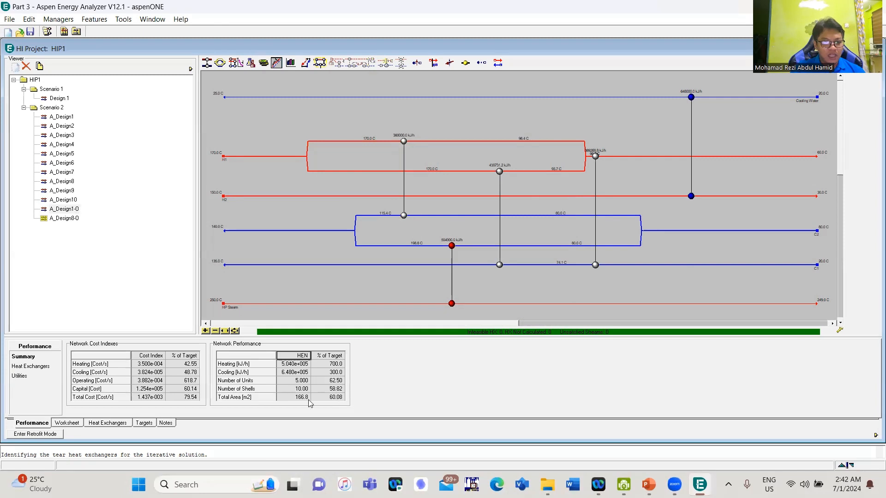
left_click(62, 117)
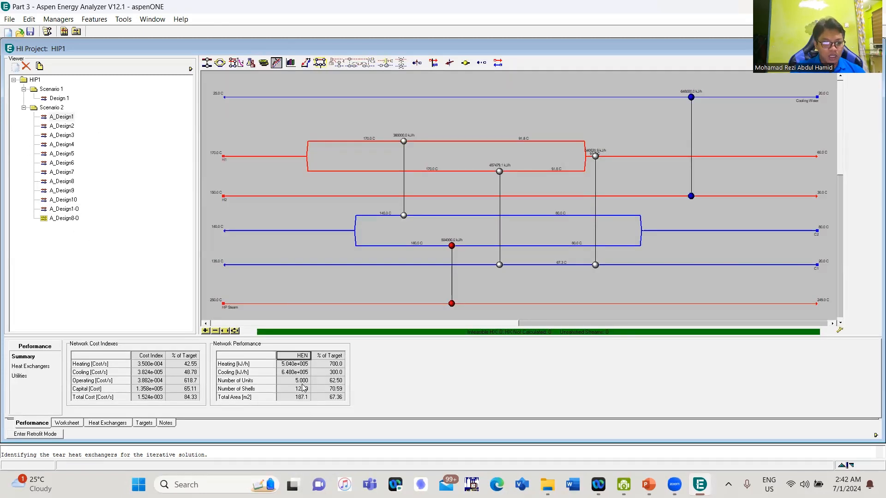
left_click(64, 210)
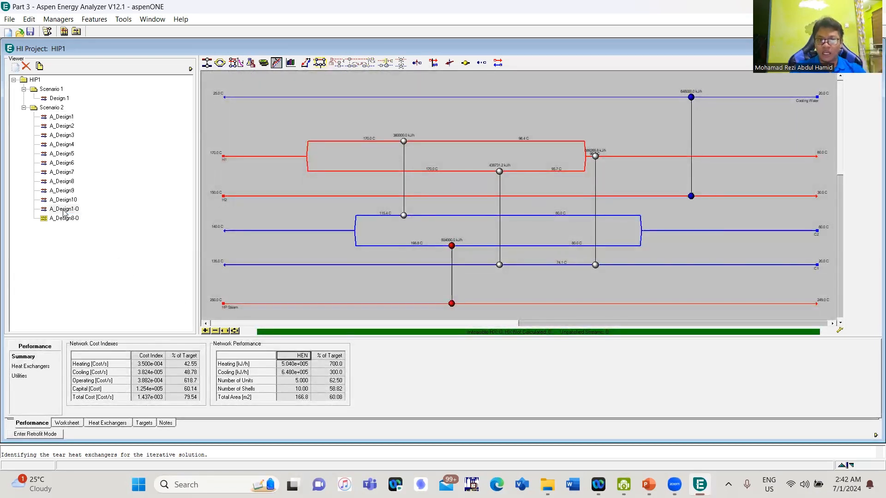